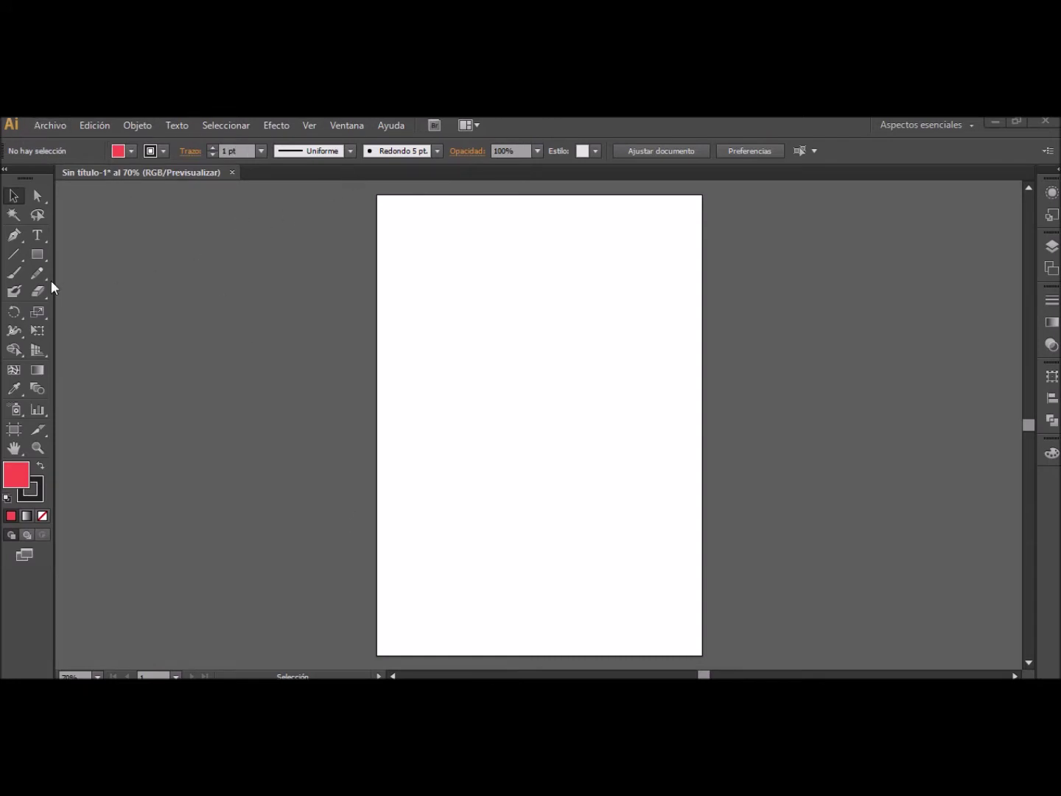
Create a red-filled rectangle about as wide as the artboard using the Rectangle tool's size dialog.
click(38, 258)
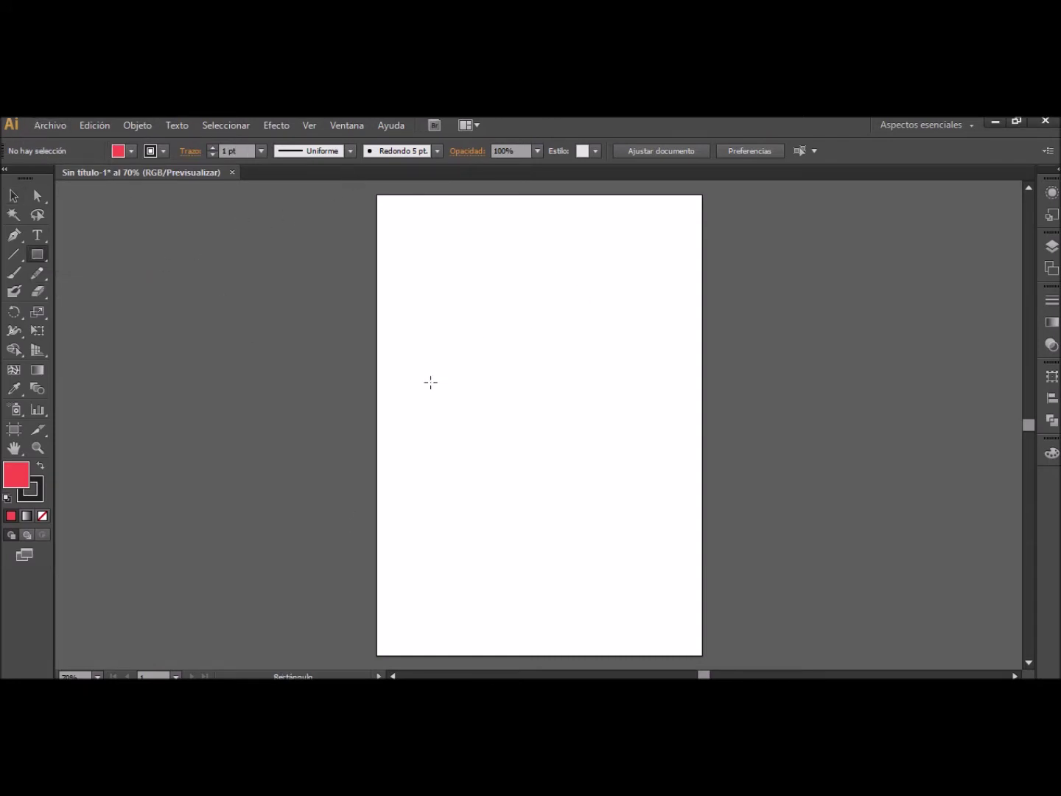
click(431, 382)
click(824, 528)
click(15, 196)
Move the red rectangle to the upper end of the artboard, line up its sides with the page edges, and deselect it.
drag(551, 429, 505, 254)
mouse_move(652, 259)
mouse_down()
mouse_move(641, 267)
mouse_move(652, 266)
mouse_up()
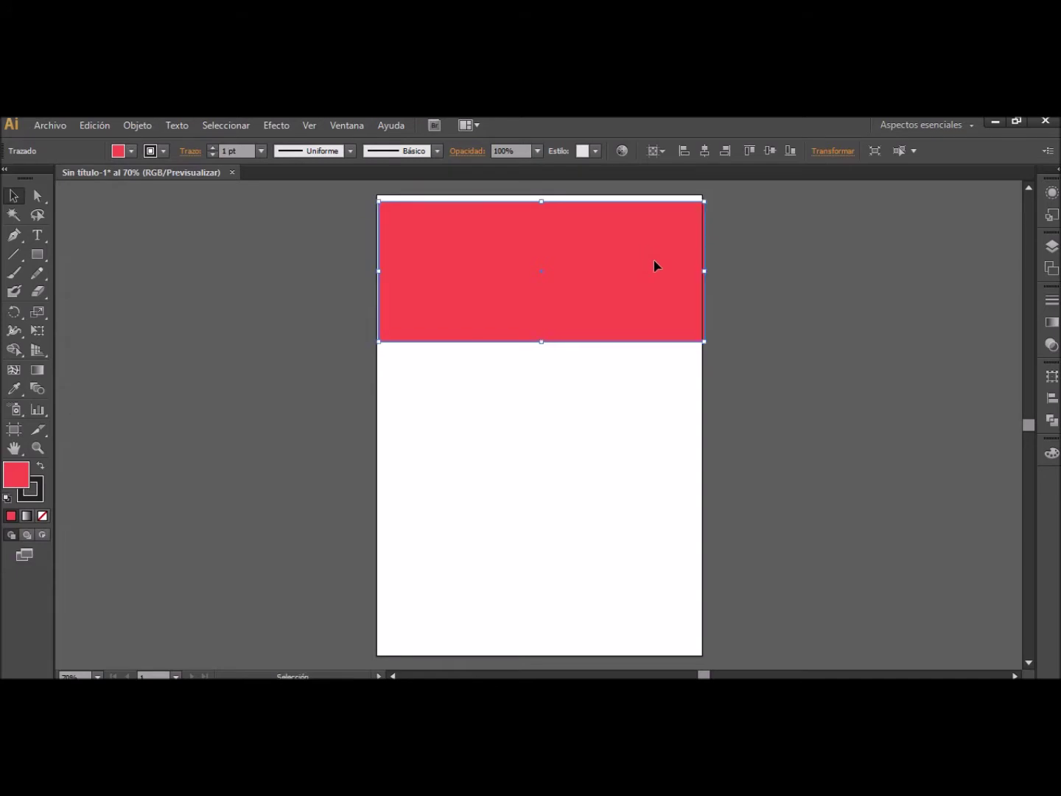
key(ctrl+shift+a)
click(650, 267)
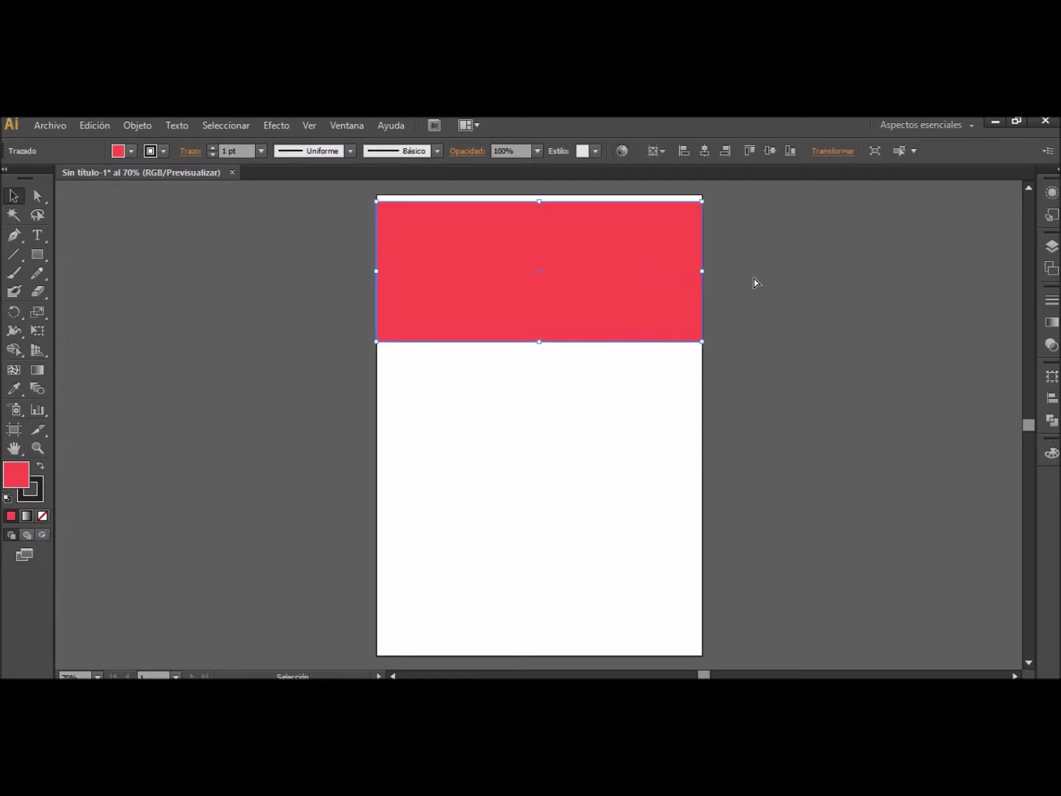
click(661, 344)
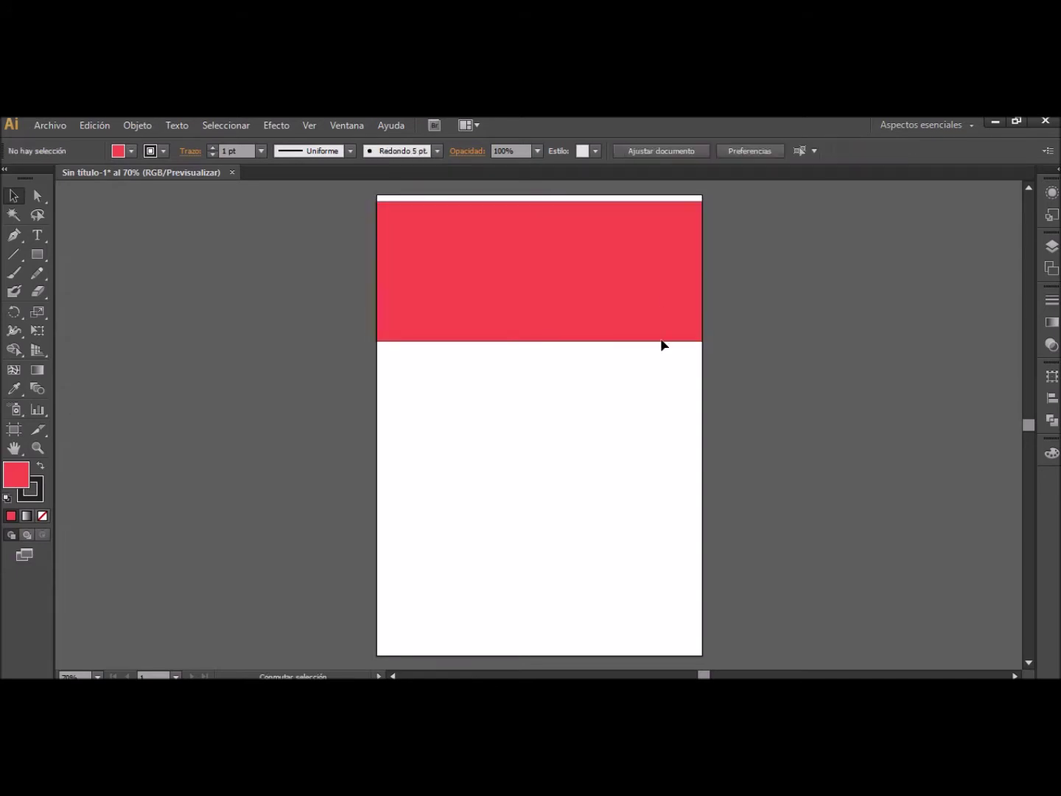
Duplicate the red rectangle downward so three copies are stacked on the page, with the uppermost one flush with the page's upper edge.
click(583, 291)
shift+click(573, 308)
drag(582, 302, 549, 594)
click(770, 434)
drag(619, 300, 613, 310)
click(755, 292)
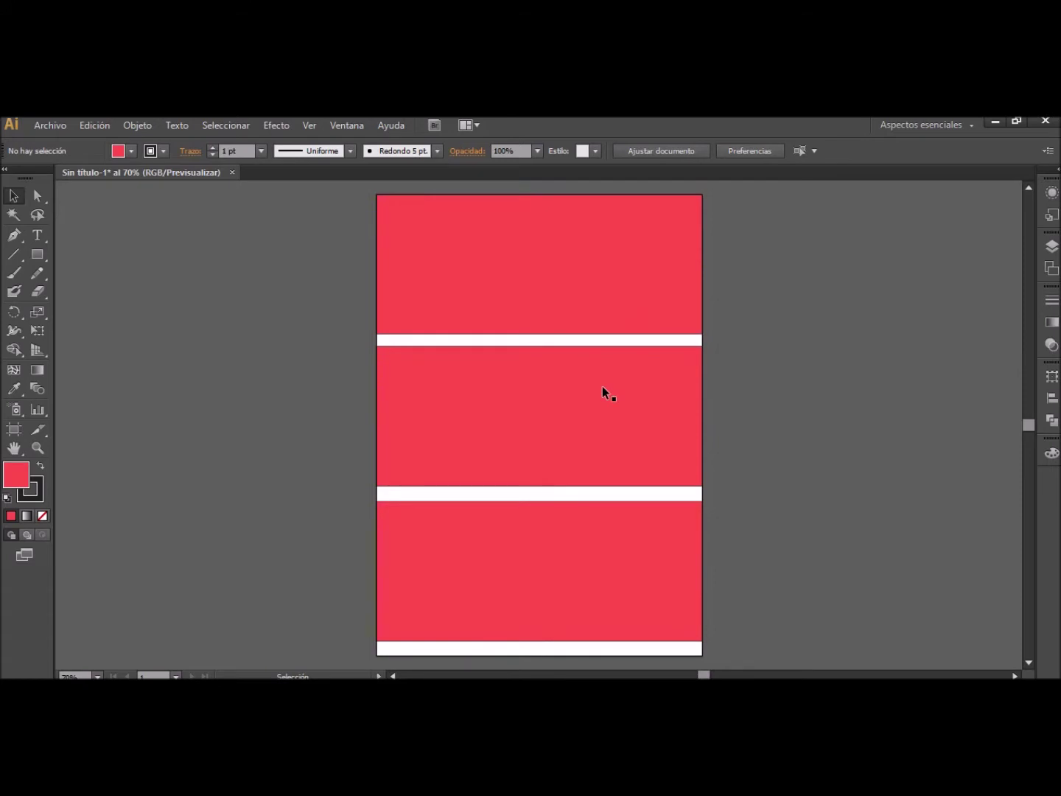
Move the middle rectangle slightly down toward the lowest one and copy it for use in the Photoshop mug template.
click(558, 395)
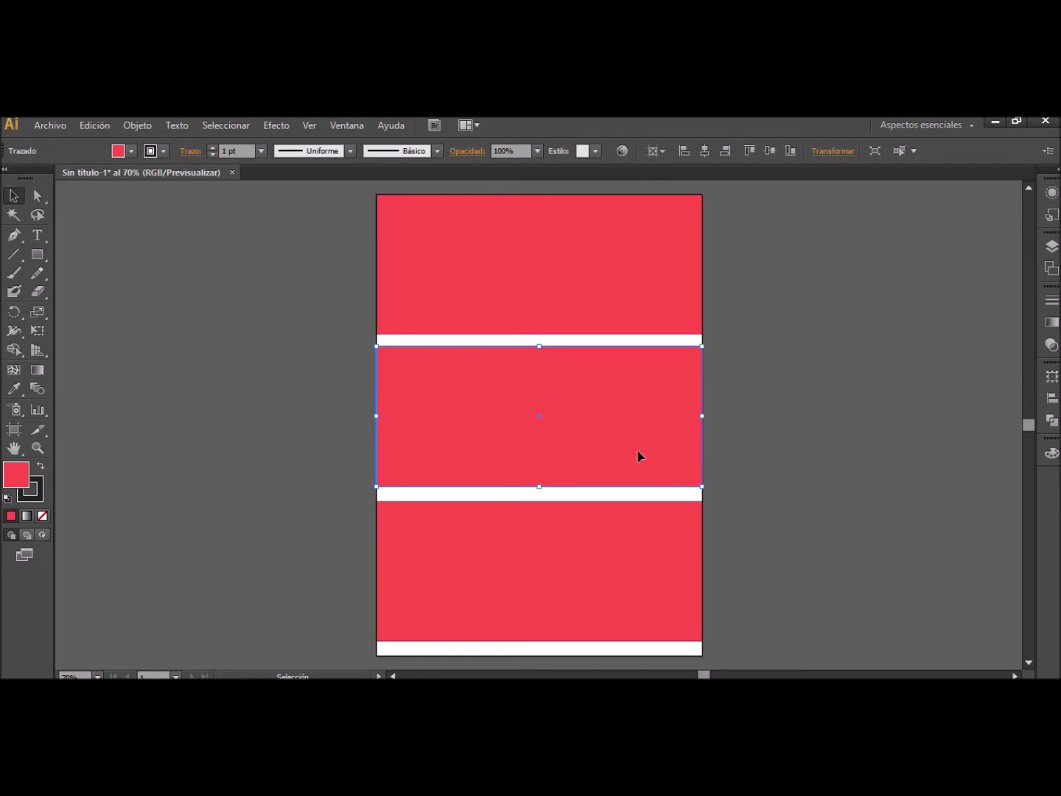
scroll(663, 458, down, 2)
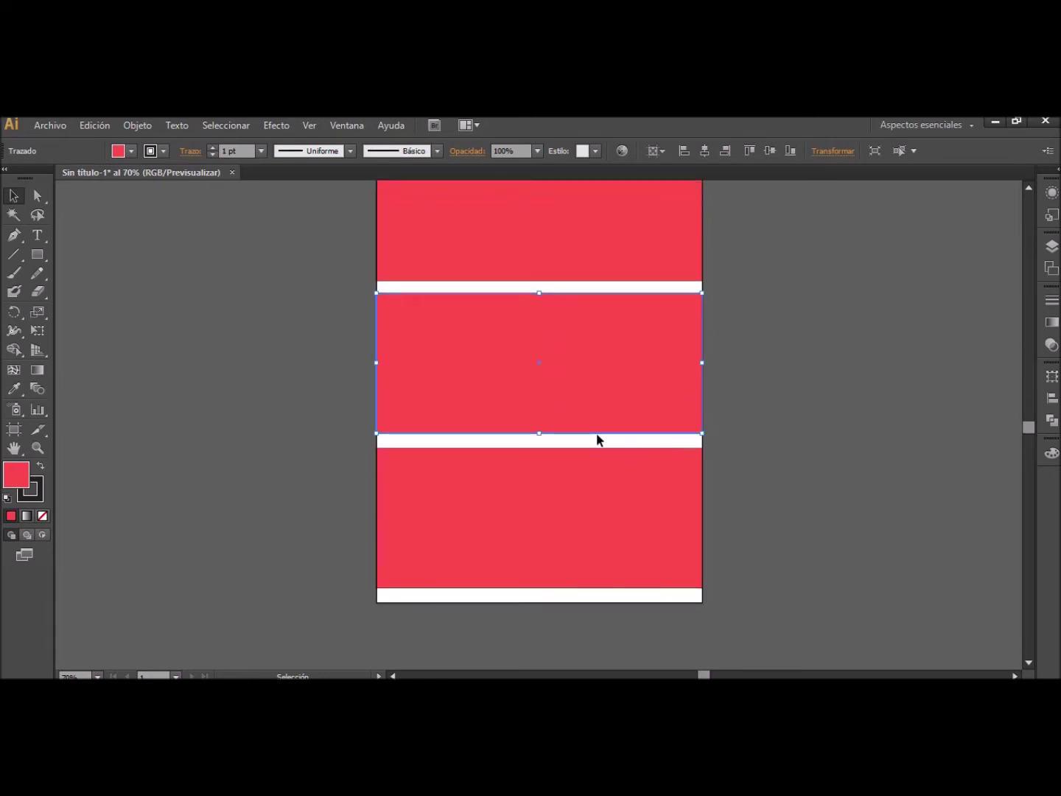
scroll(597, 439, up, 2)
drag(560, 378, 563, 388)
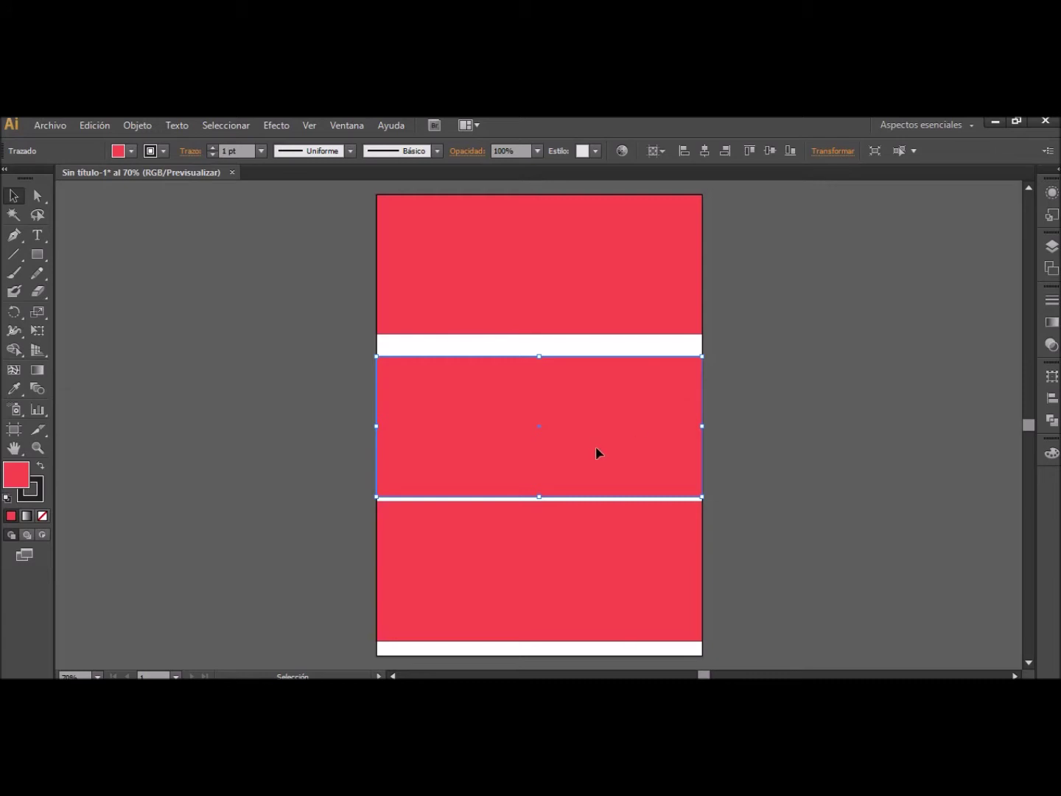
key(ctrl+shift+a)
click(575, 401)
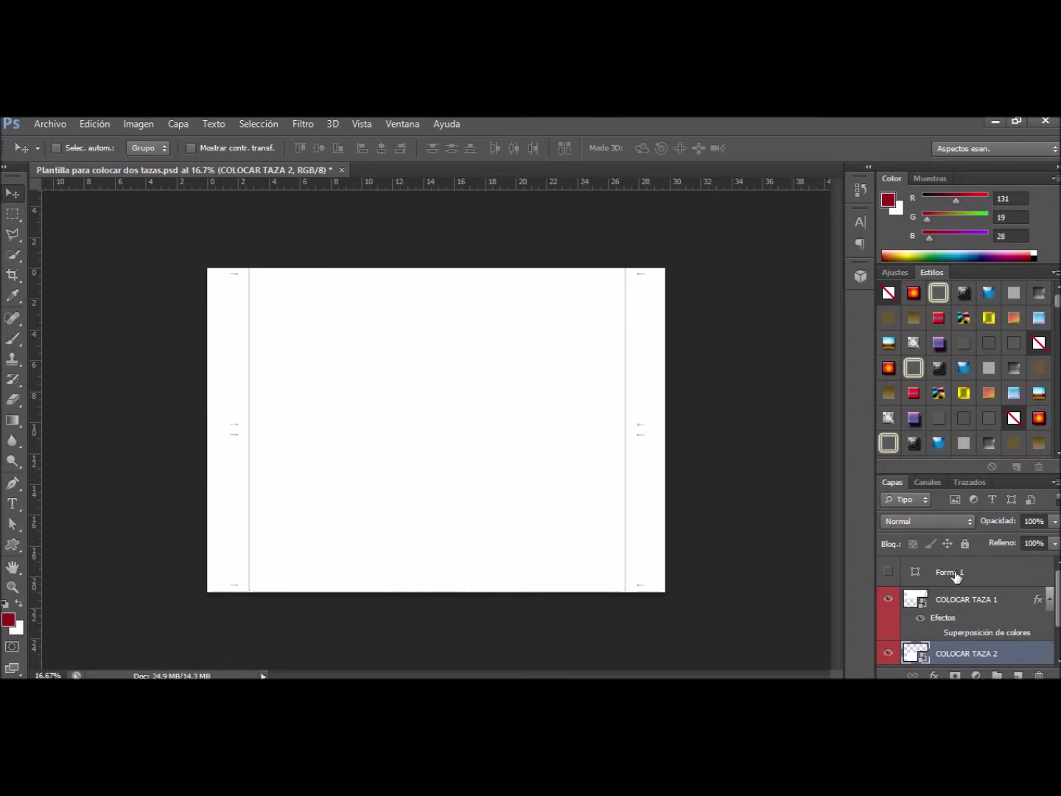
Delete the hidden Forma 1 layer from the two-mug template in Photoshop.
scroll(956, 574, down, 2)
click(950, 573)
scroll(899, 569, down, 1)
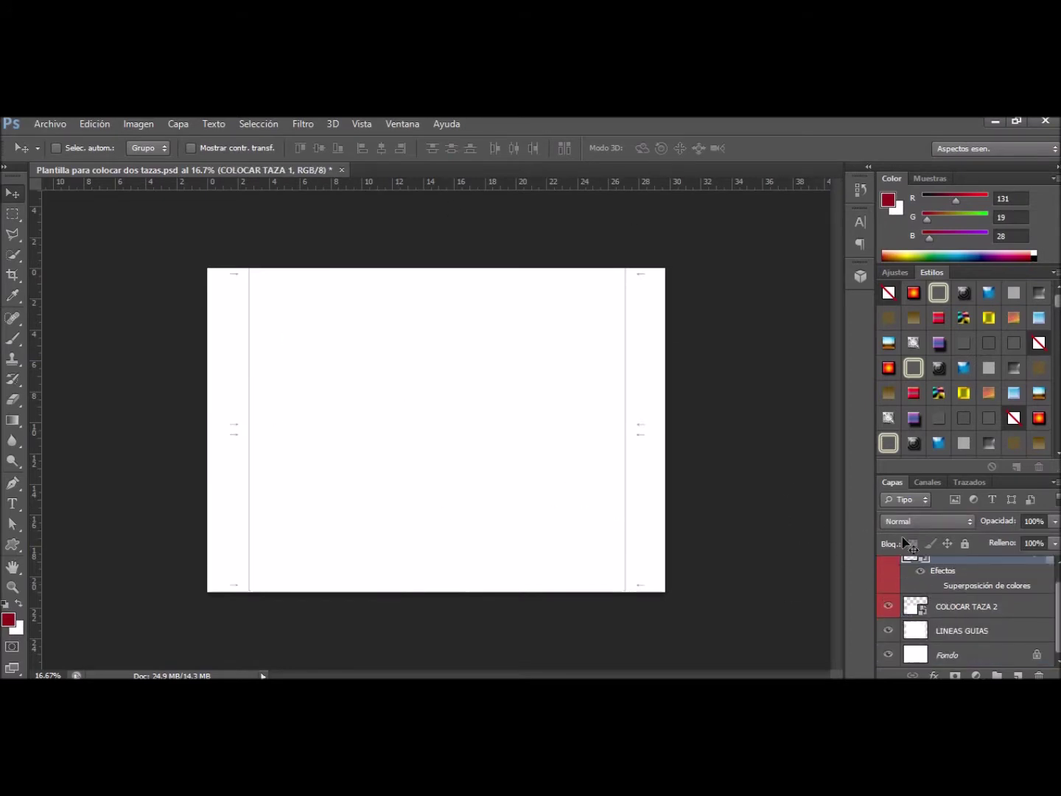
scroll(956, 597, up, 1)
Paste the copied rectangle as a shape layer and move it over the template's upper mug area.
key(ctrl+v)
click(508, 355)
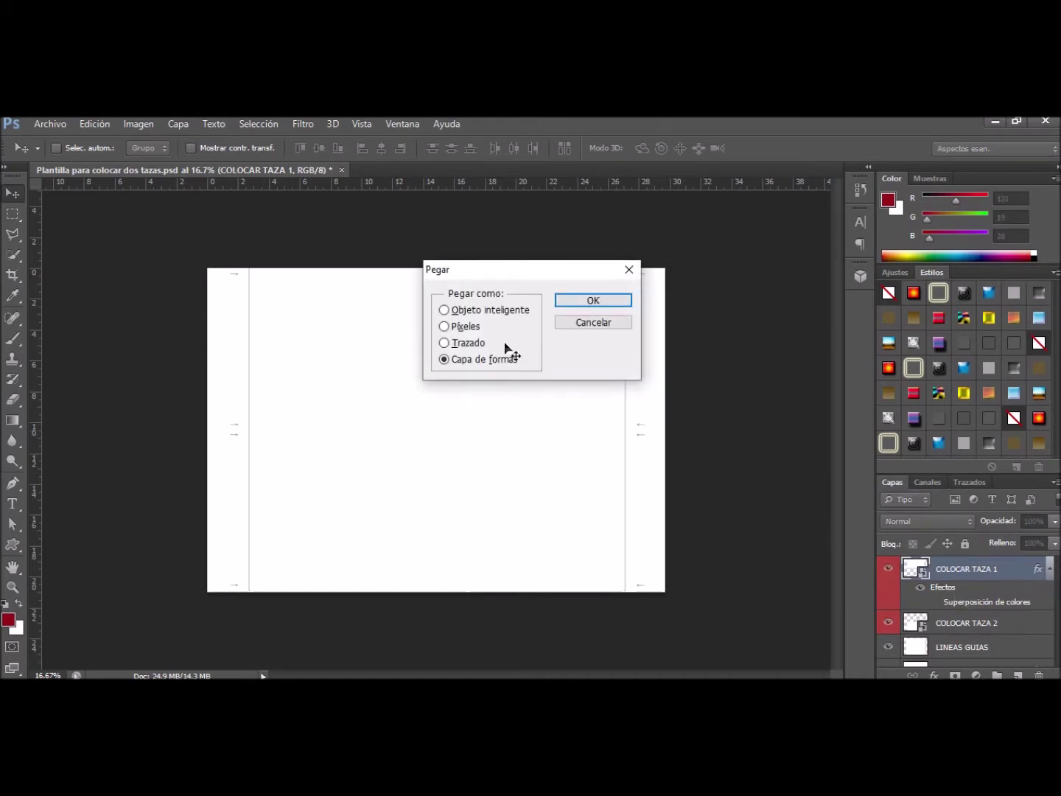
click(582, 300)
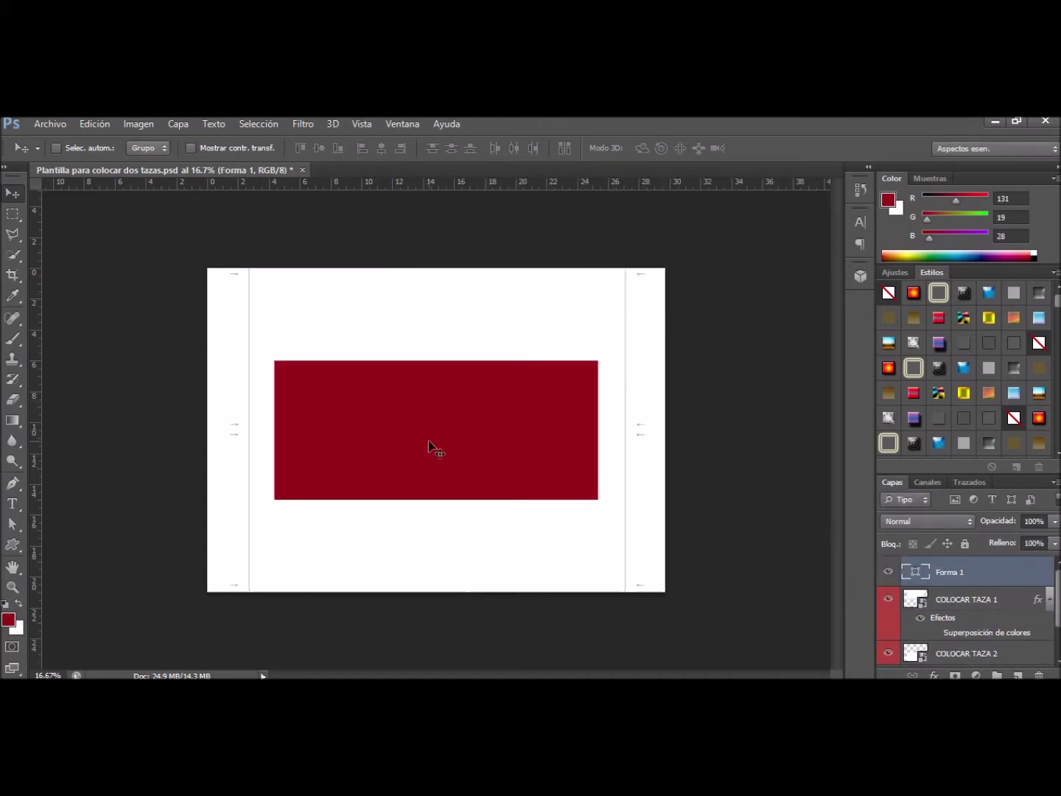
drag(433, 412, 437, 348)
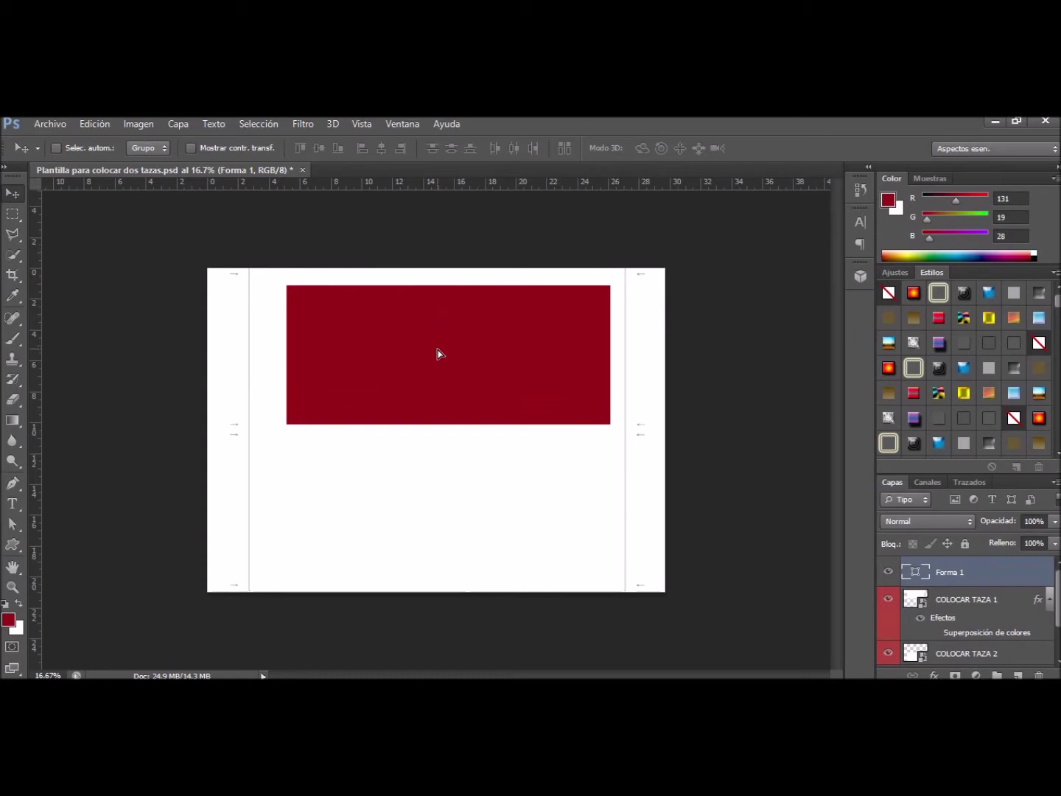
Hide the pasted Forma 1 layer and open the contents of the COLOCAR TAZA 1 smart object.
click(888, 574)
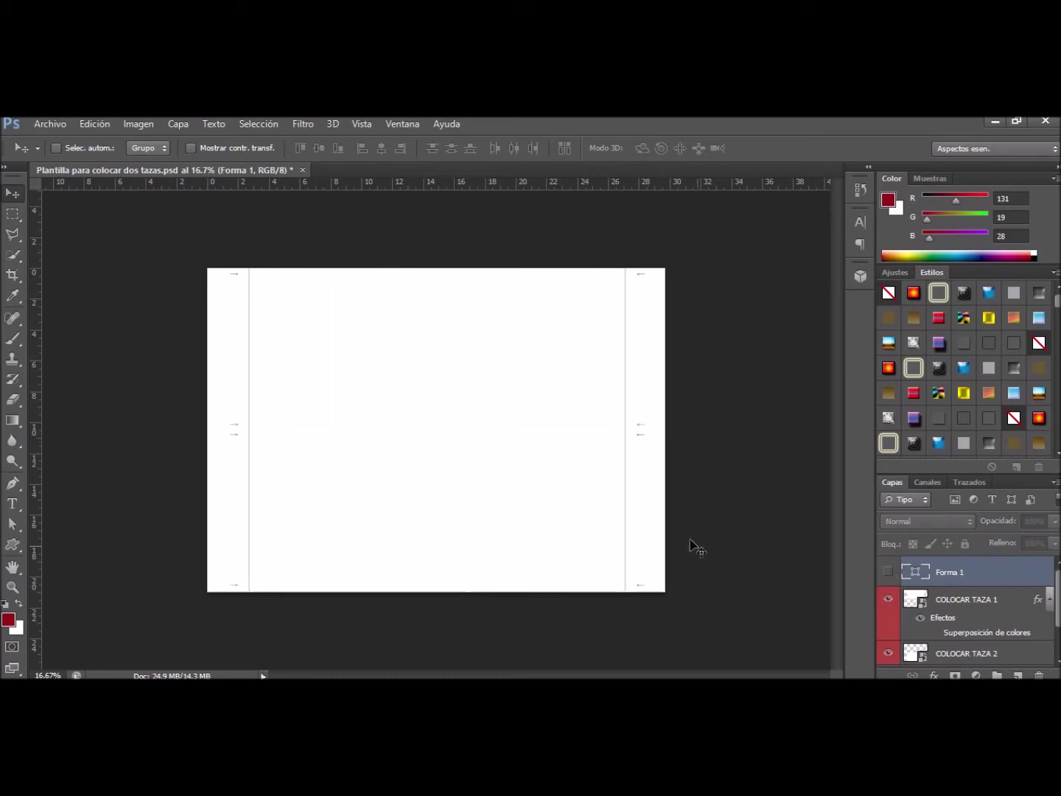
scroll(985, 611, down, 2)
scroll(966, 626, up, 2)
scroll(951, 643, down, 1)
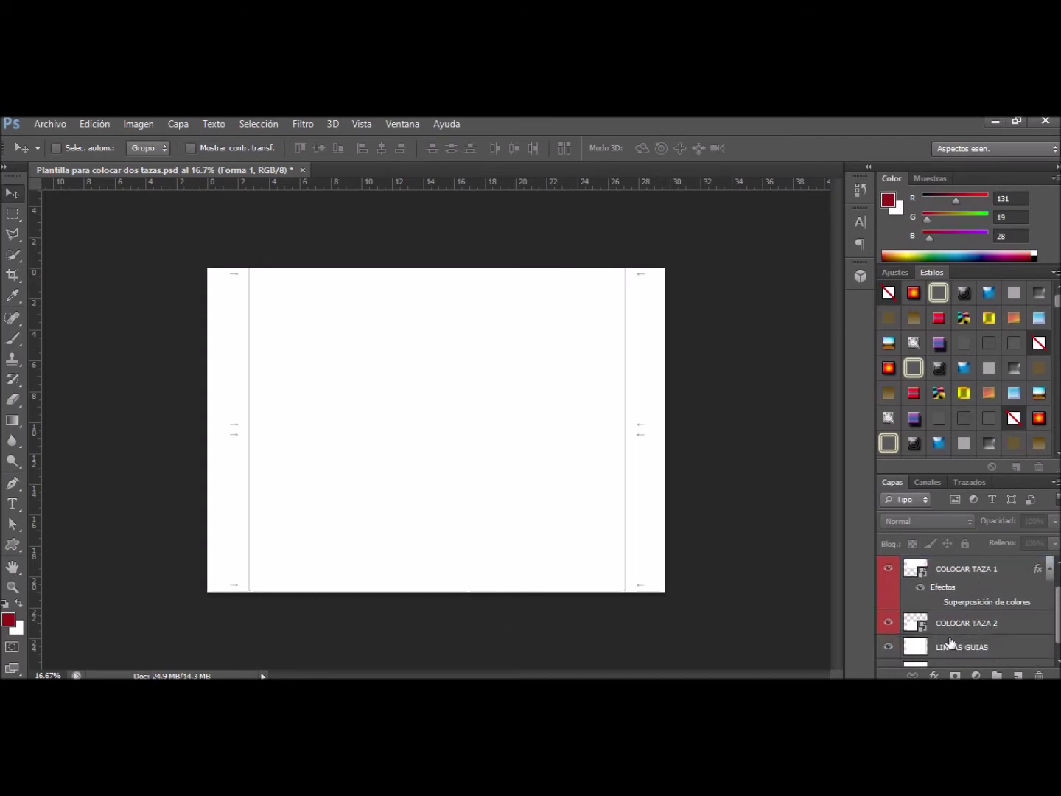
scroll(999, 629, up, 1)
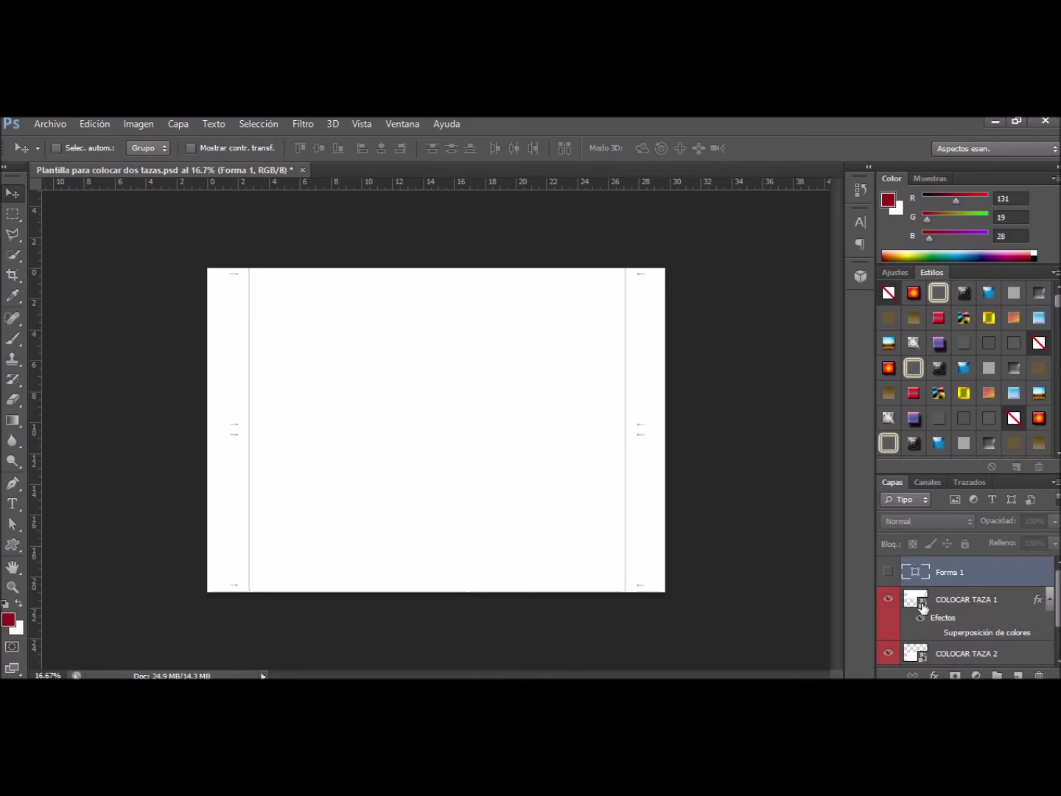
double_click(923, 606)
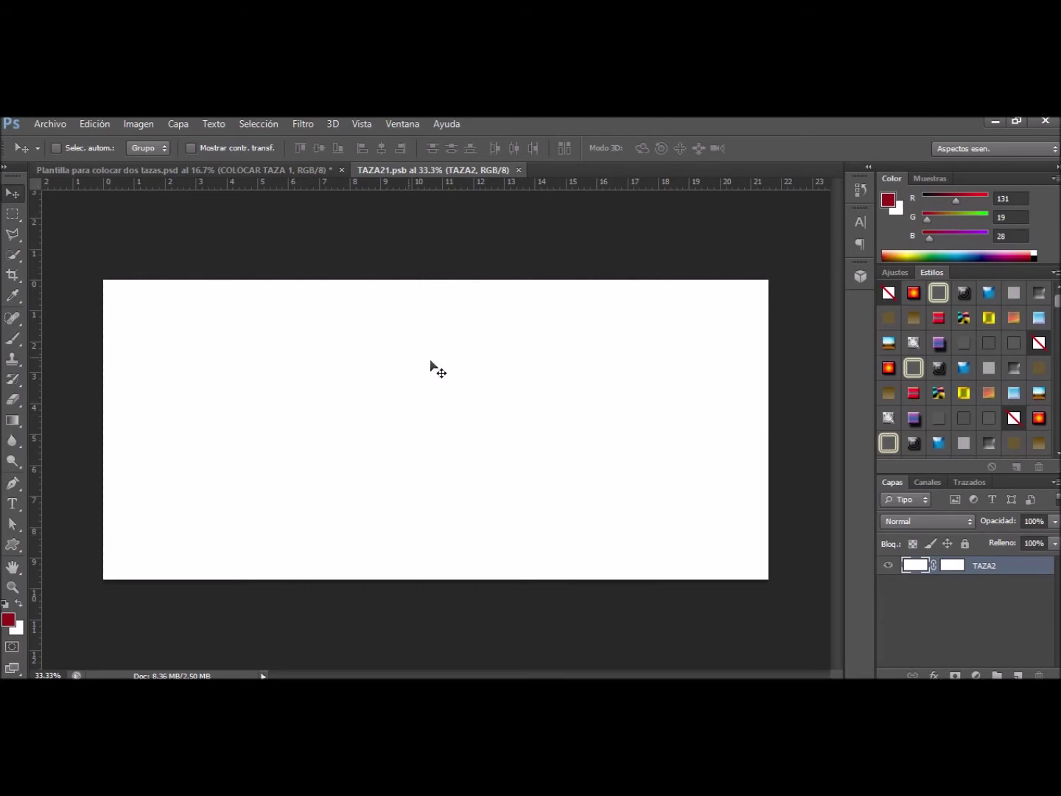
Place the MRS. Minnie page of the desktop PDF "tazas mickey y minnie" into the smart object, with page-fit thumbnails.
click(50, 126)
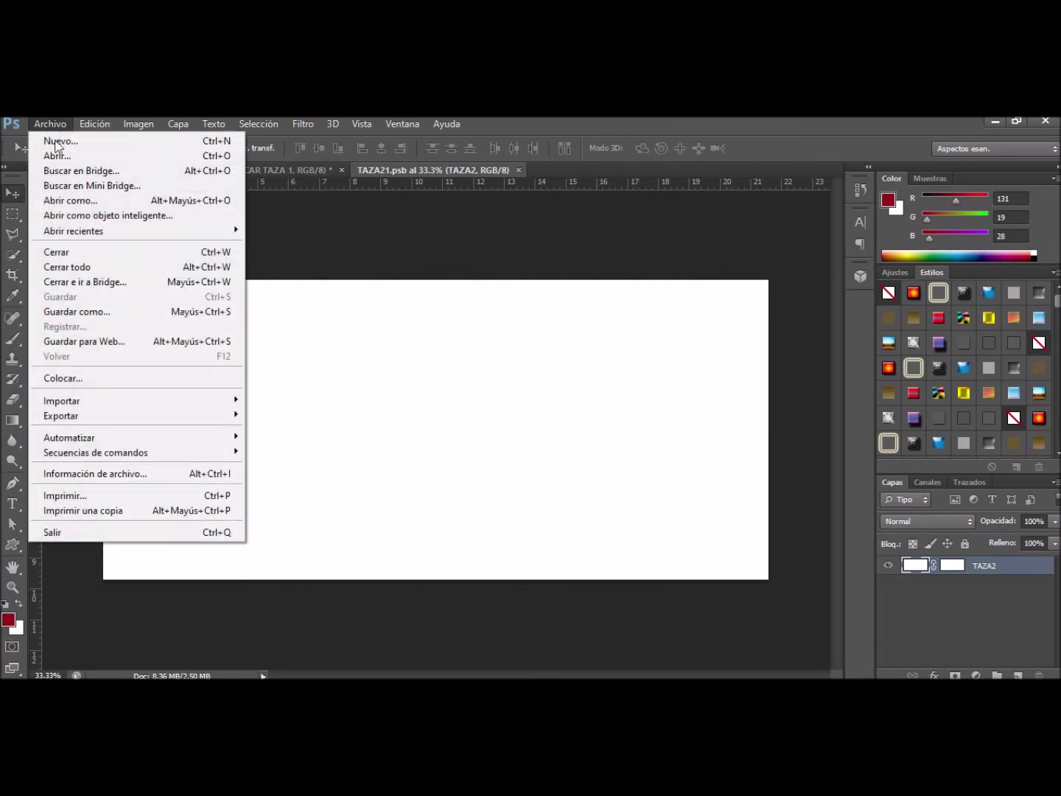
click(89, 379)
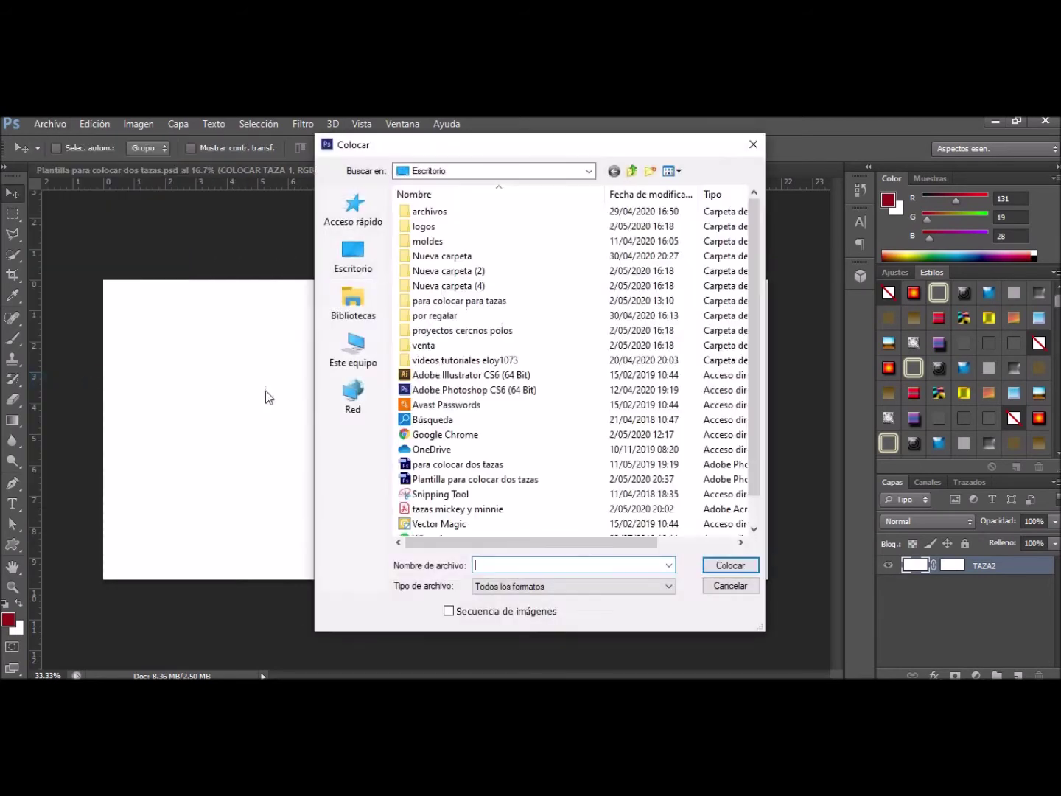
click(353, 254)
scroll(507, 445, down, 5)
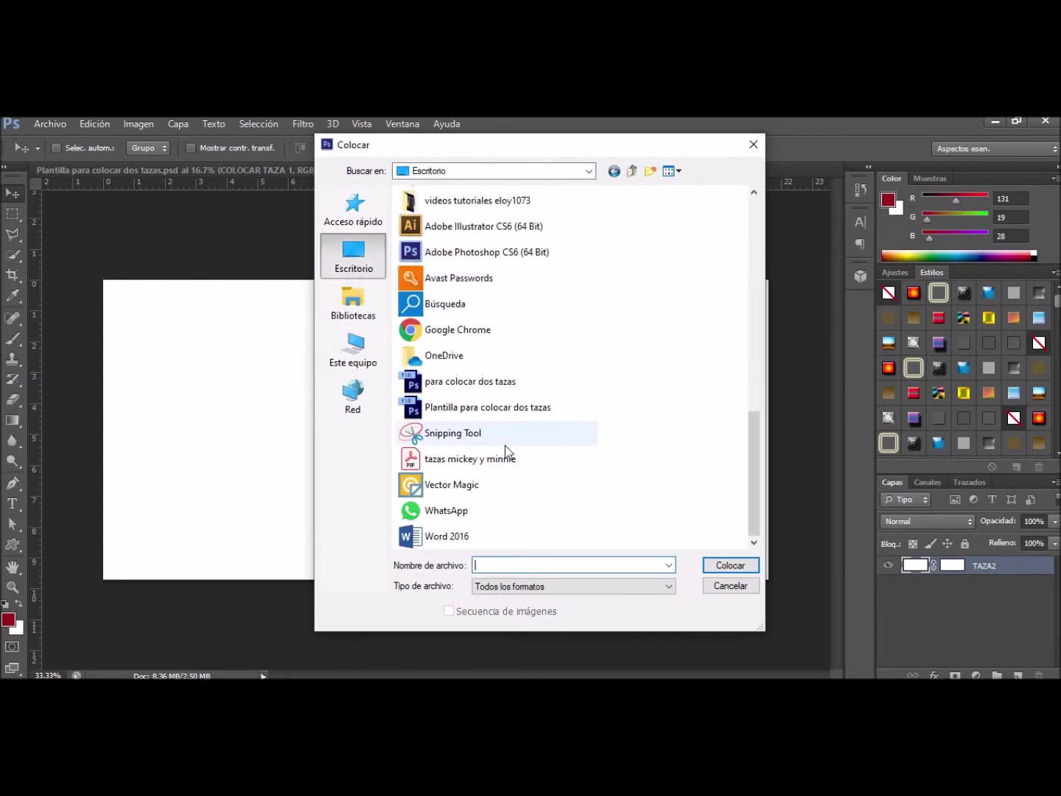
double_click(461, 464)
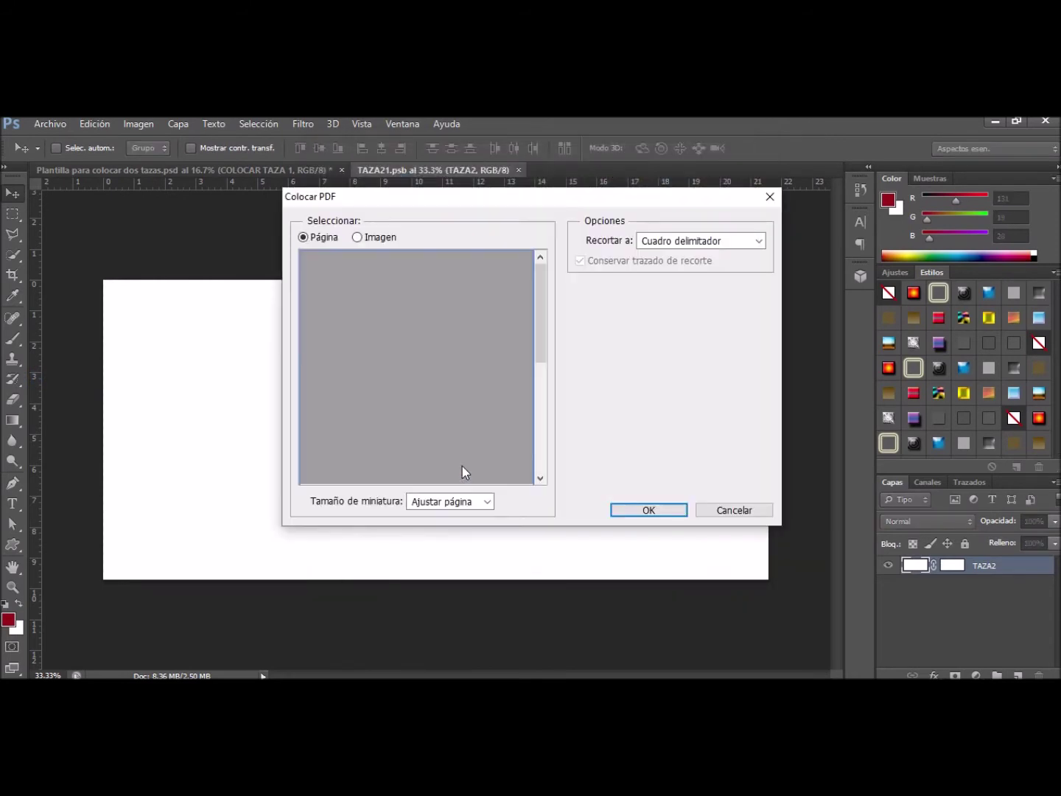
drag(540, 342, 530, 306)
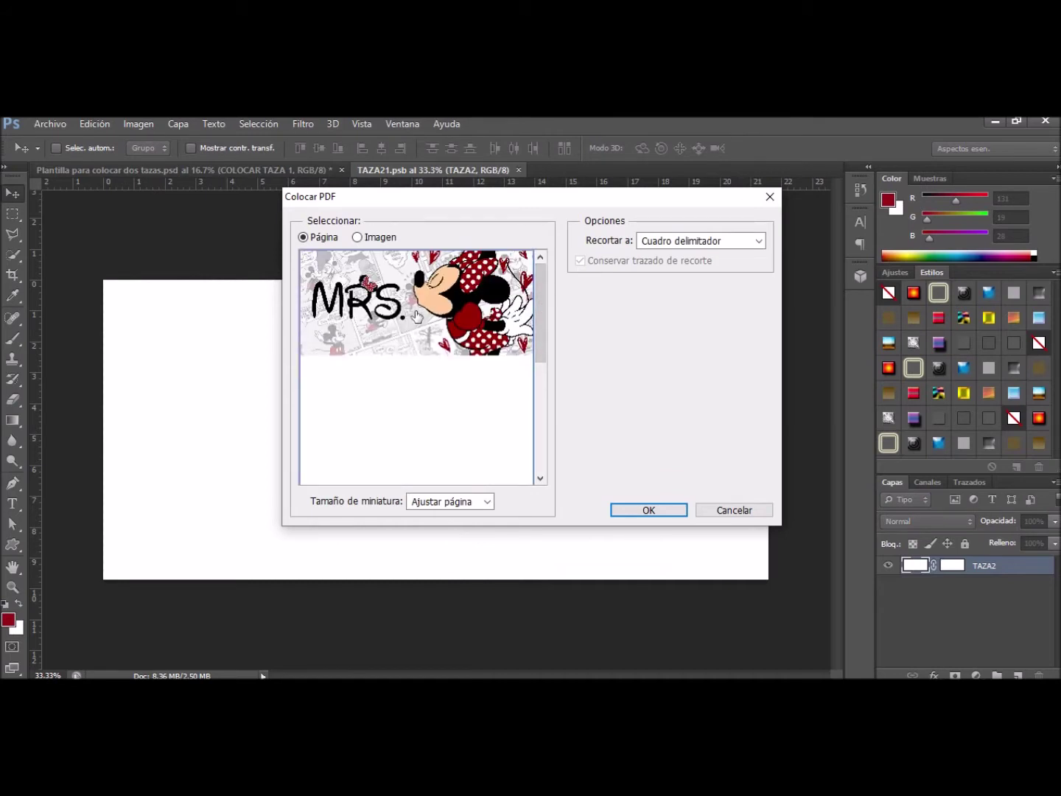
click(484, 504)
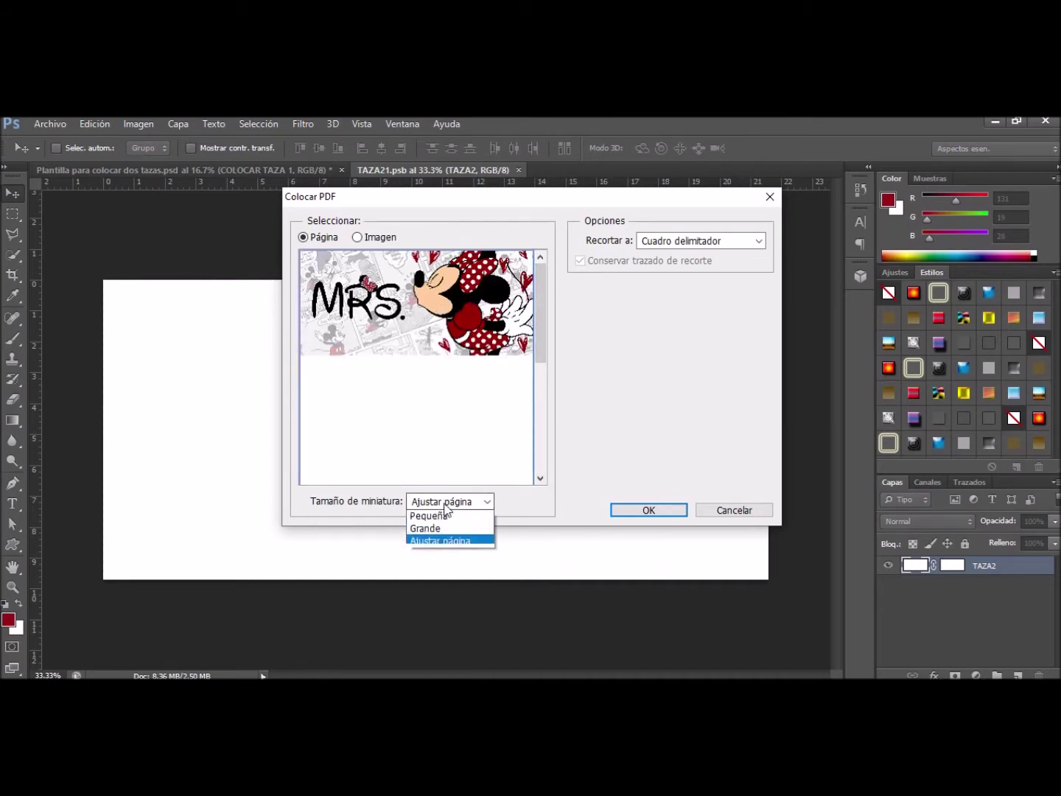
click(441, 542)
click(647, 510)
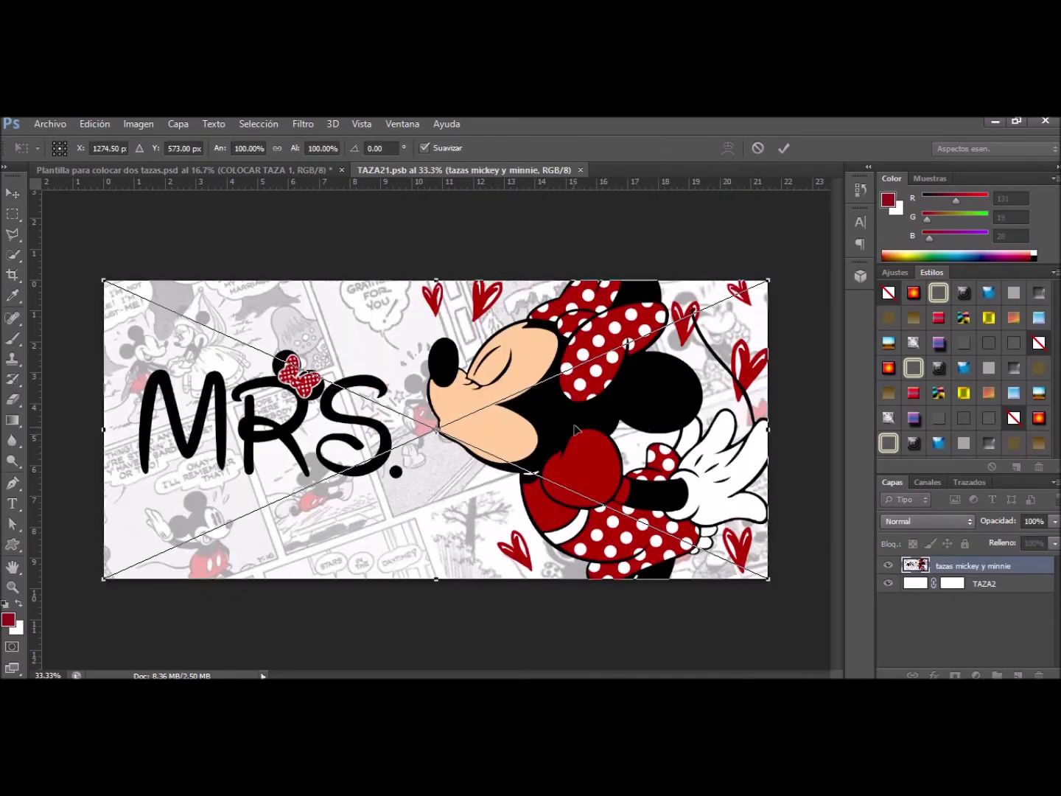
Fit the placed Minnie artwork to the full canvas, commit it, and close the smart object saving the changes.
drag(571, 421, 668, 349)
drag(767, 282, 493, 355)
drag(547, 483, 764, 579)
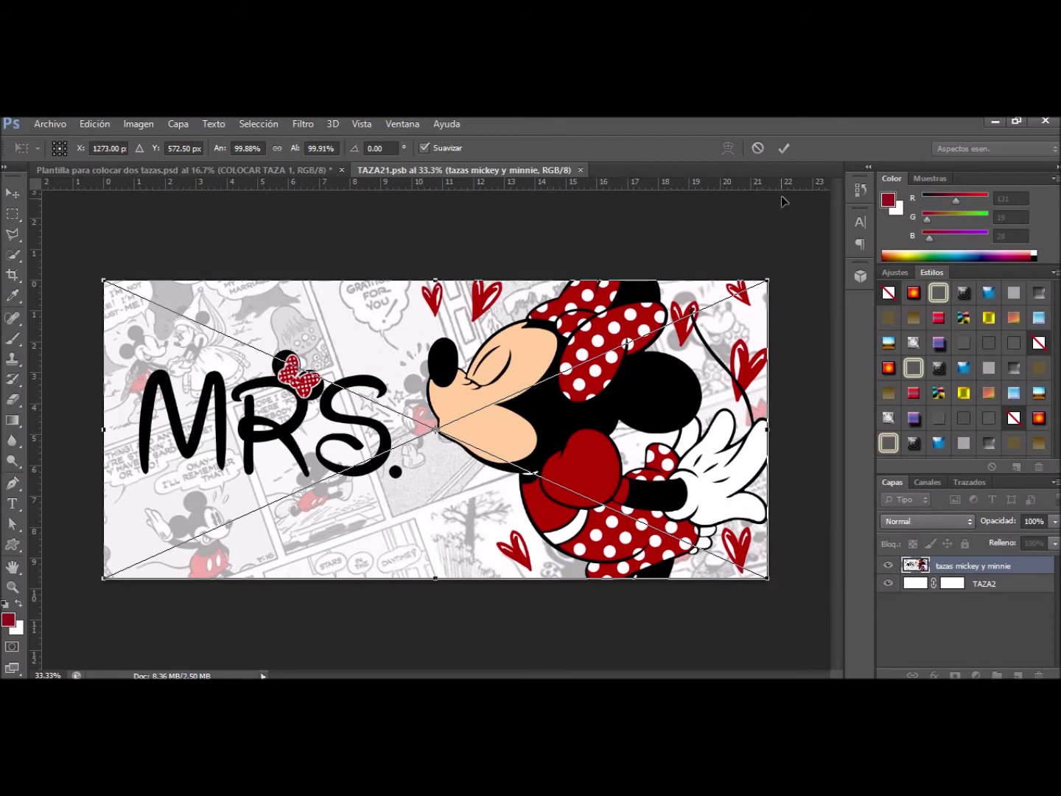
click(784, 148)
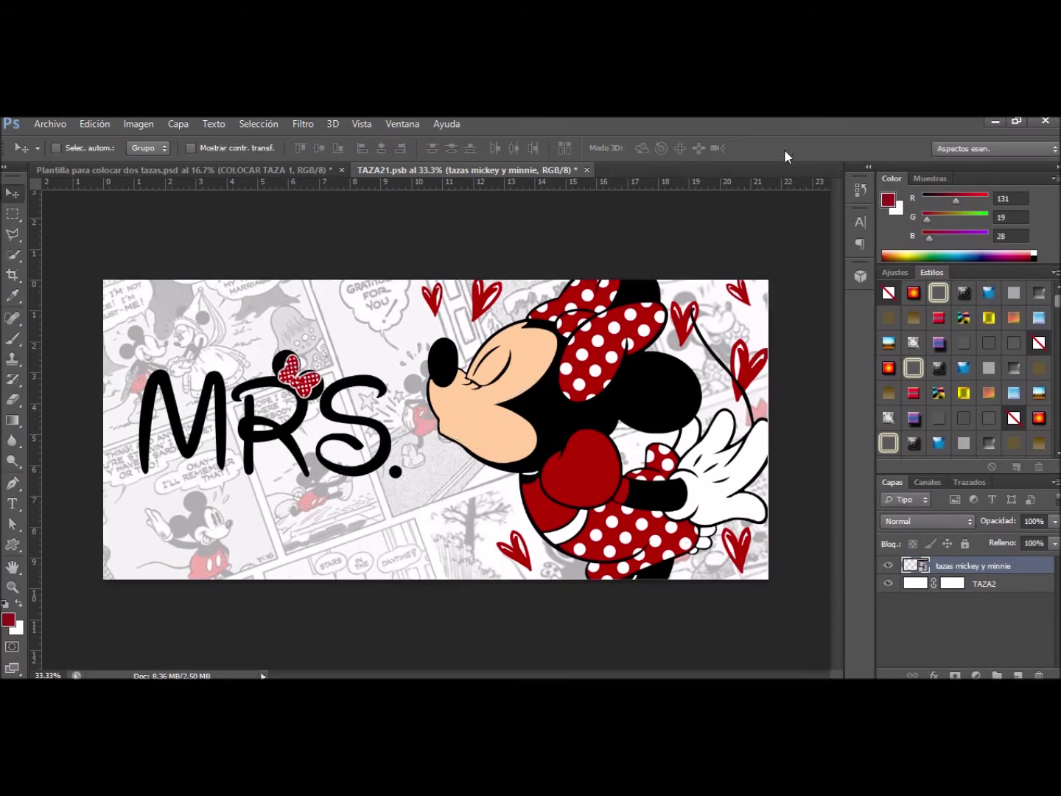
click(587, 169)
click(465, 345)
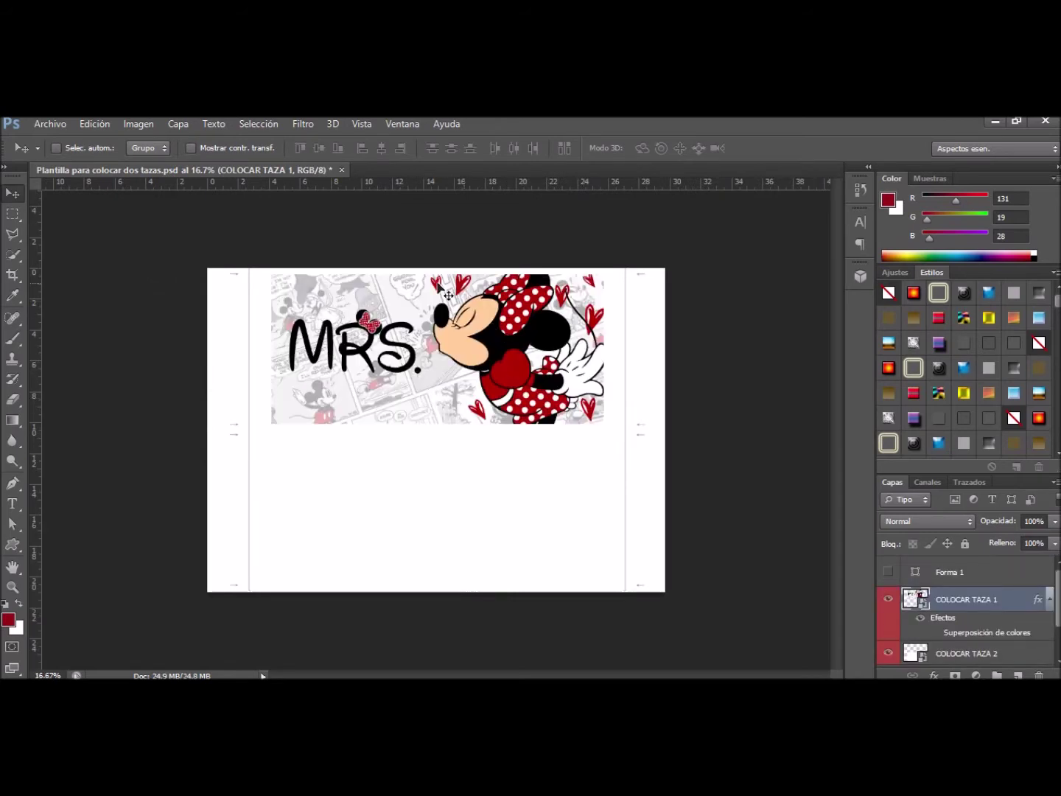
Open the COLOCAR TAZA 2 smart object and place page 2, the MR. Mickey design, from "tazas mickey y minnie".
double_click(923, 656)
click(43, 125)
click(71, 376)
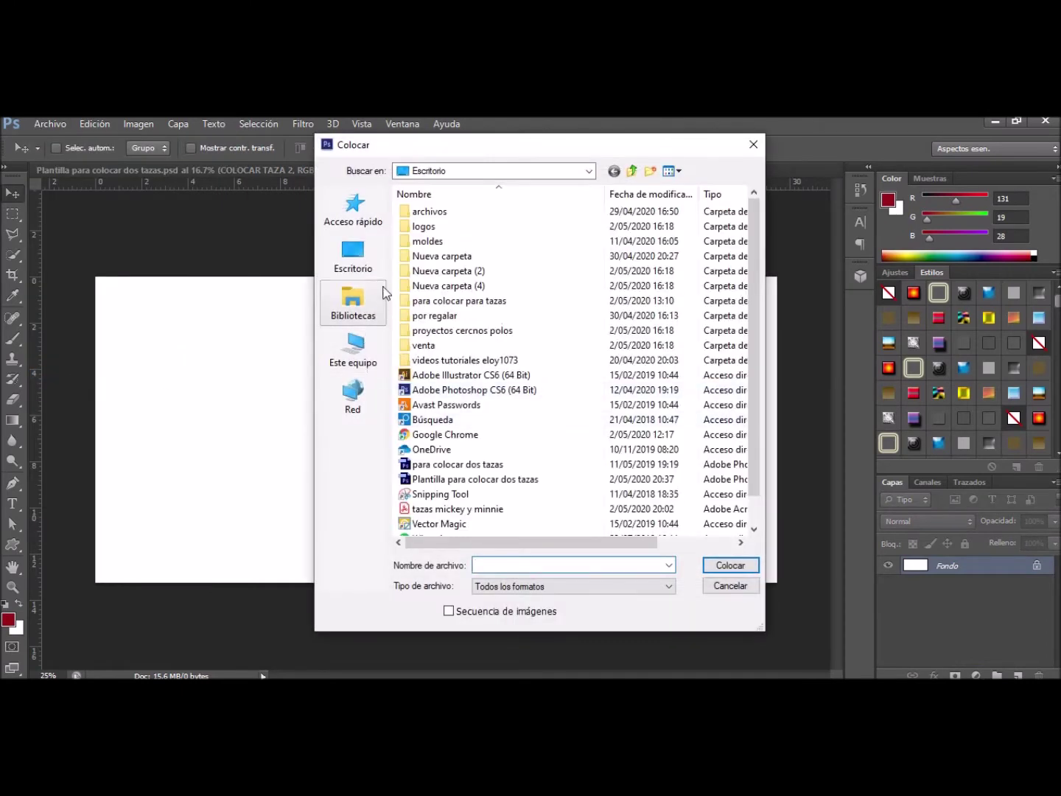
scroll(530, 457, down, 4)
click(508, 458)
double_click(474, 459)
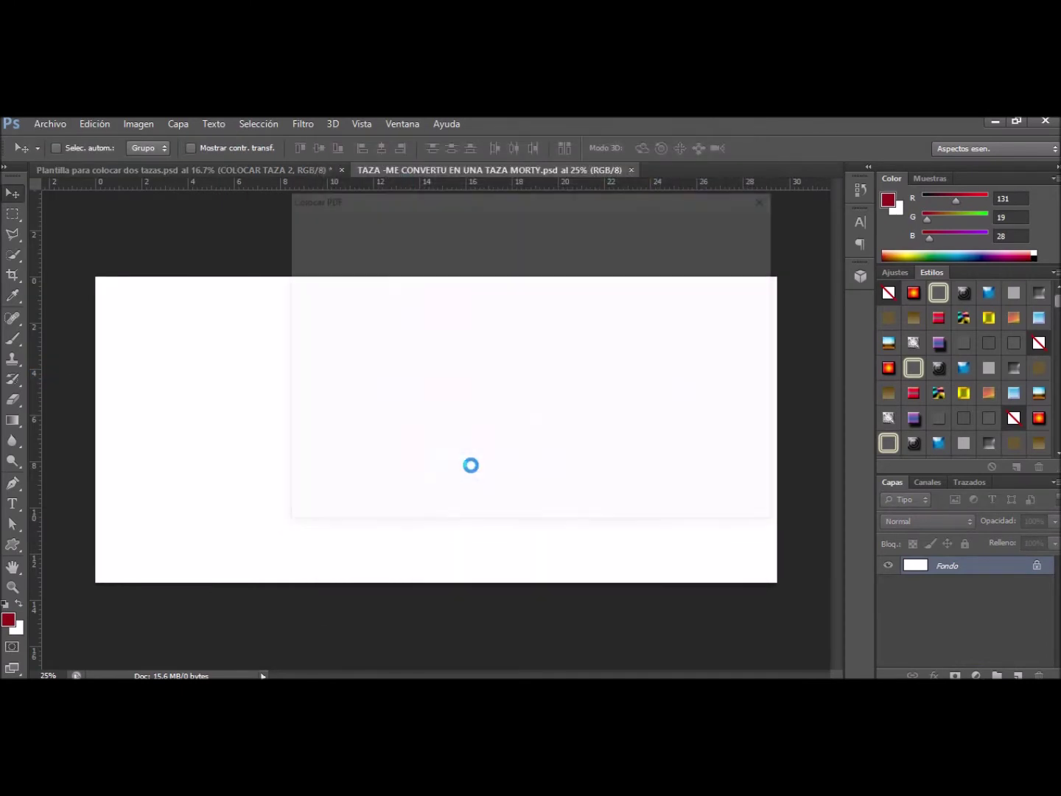
drag(540, 328, 541, 442)
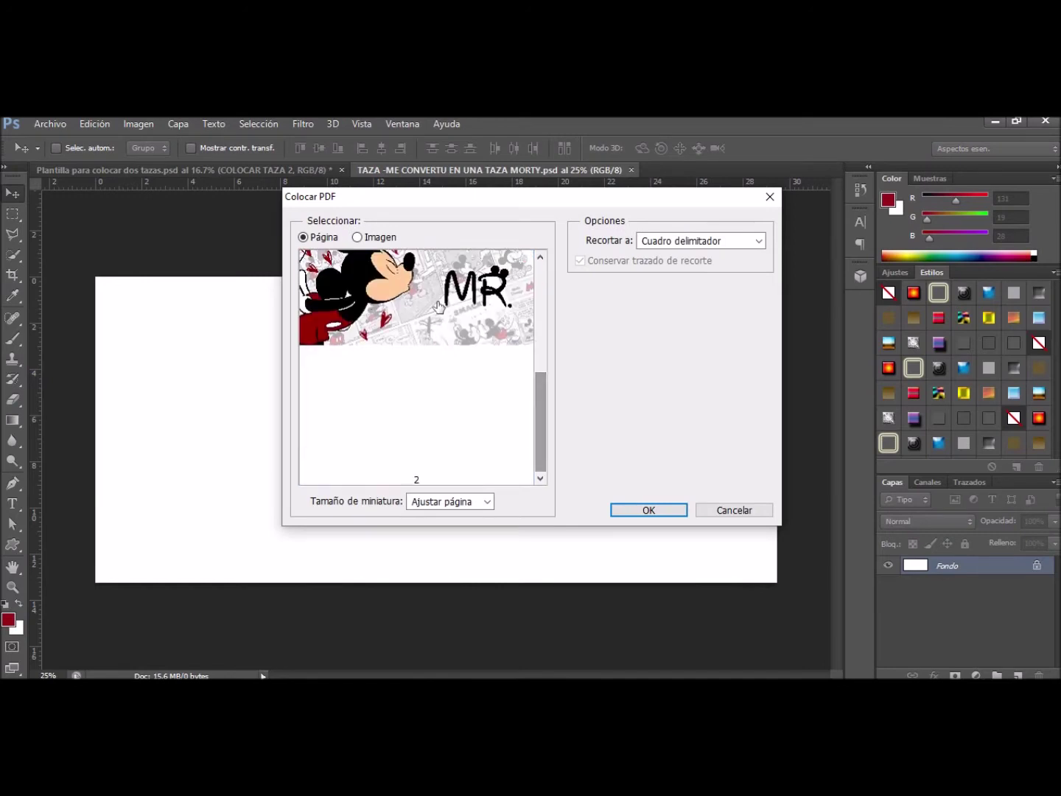
click(639, 511)
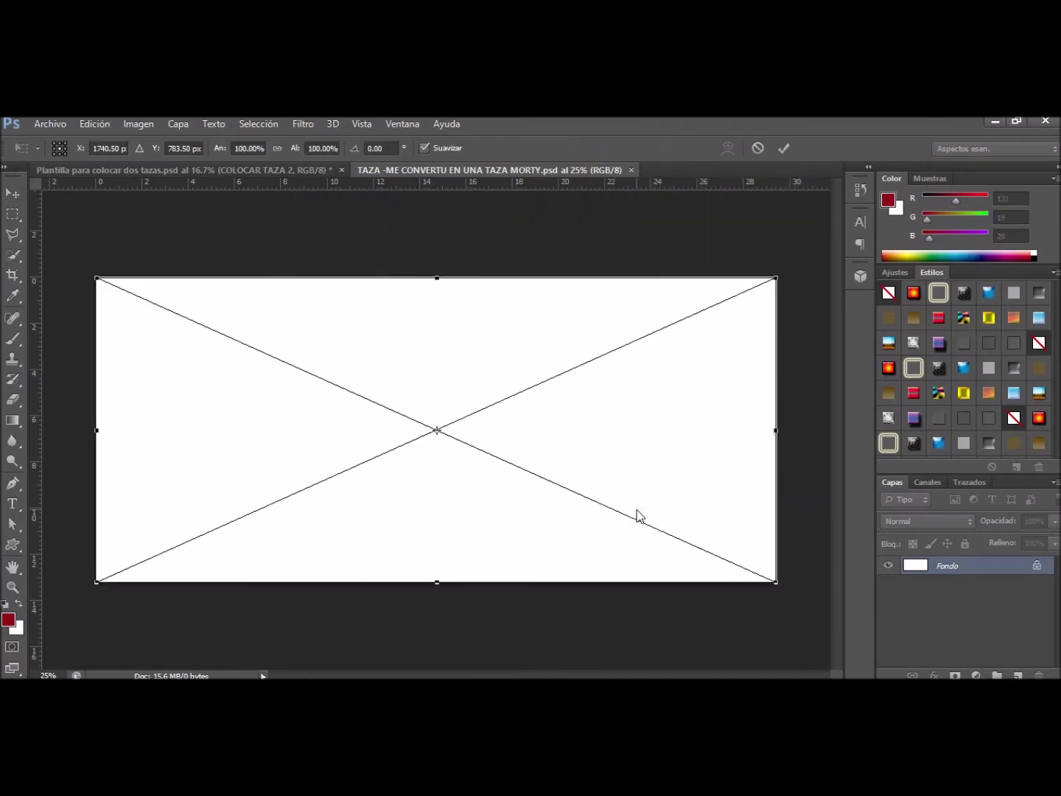
click(785, 149)
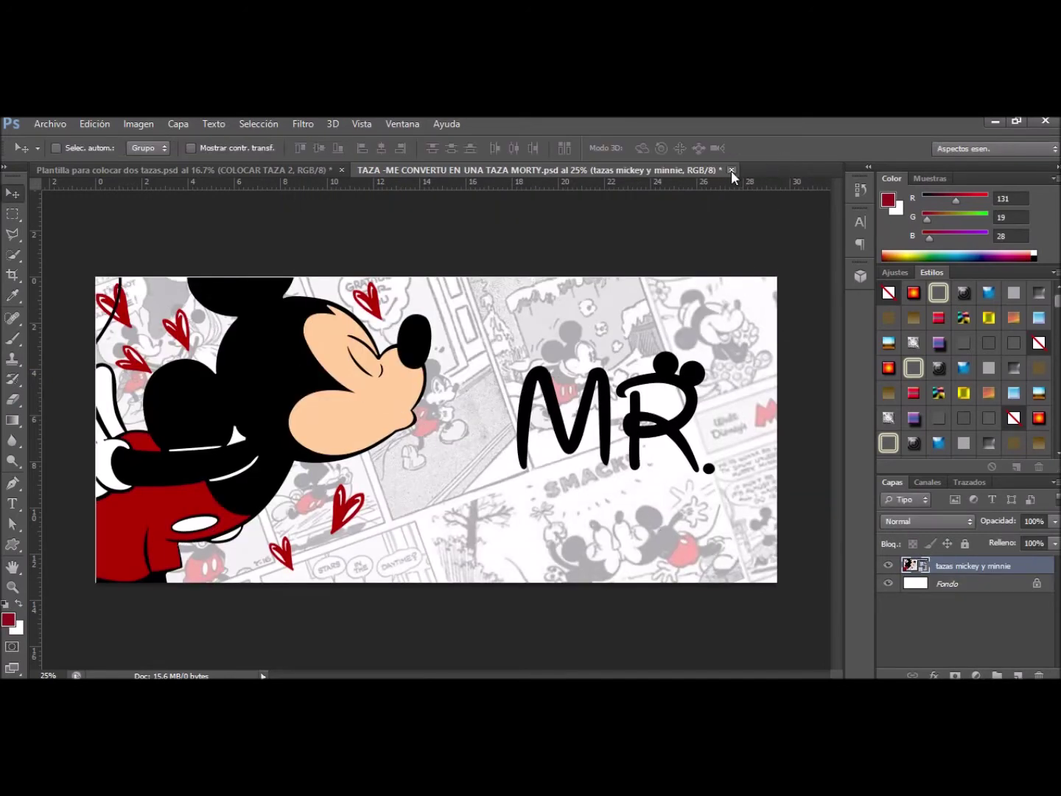
Close the second mug's smart object, saving the changes with Maximizar compatibilidad enabled.
click(731, 169)
click(459, 347)
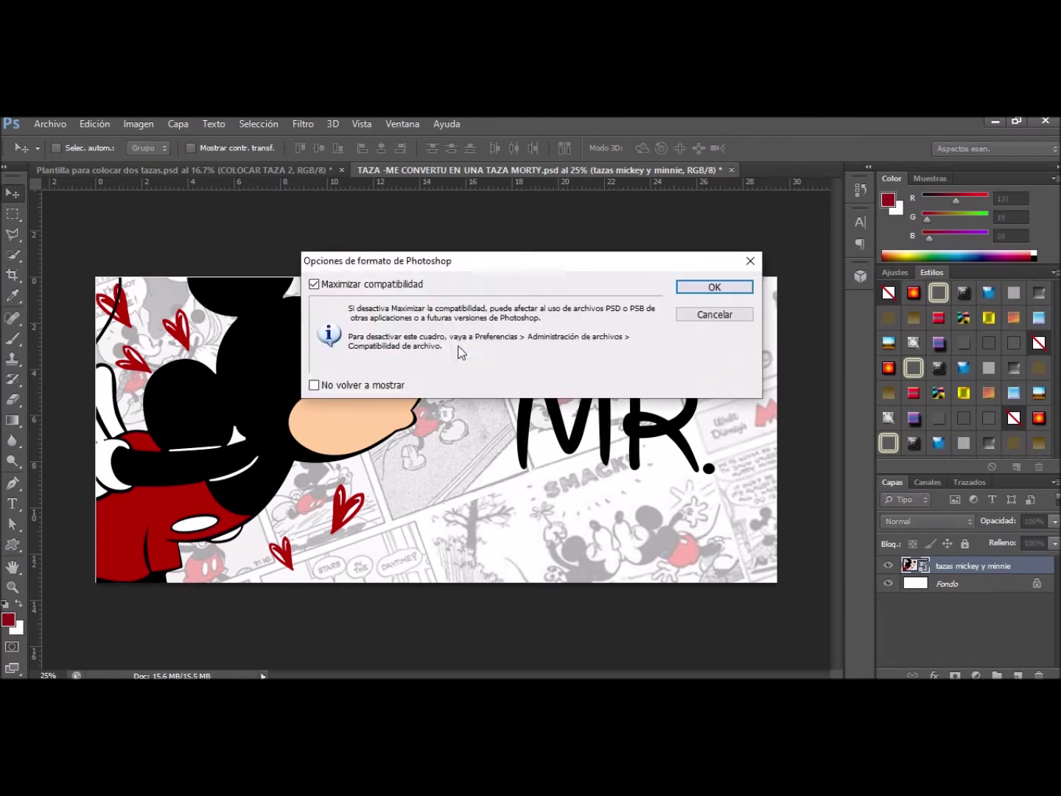
click(697, 291)
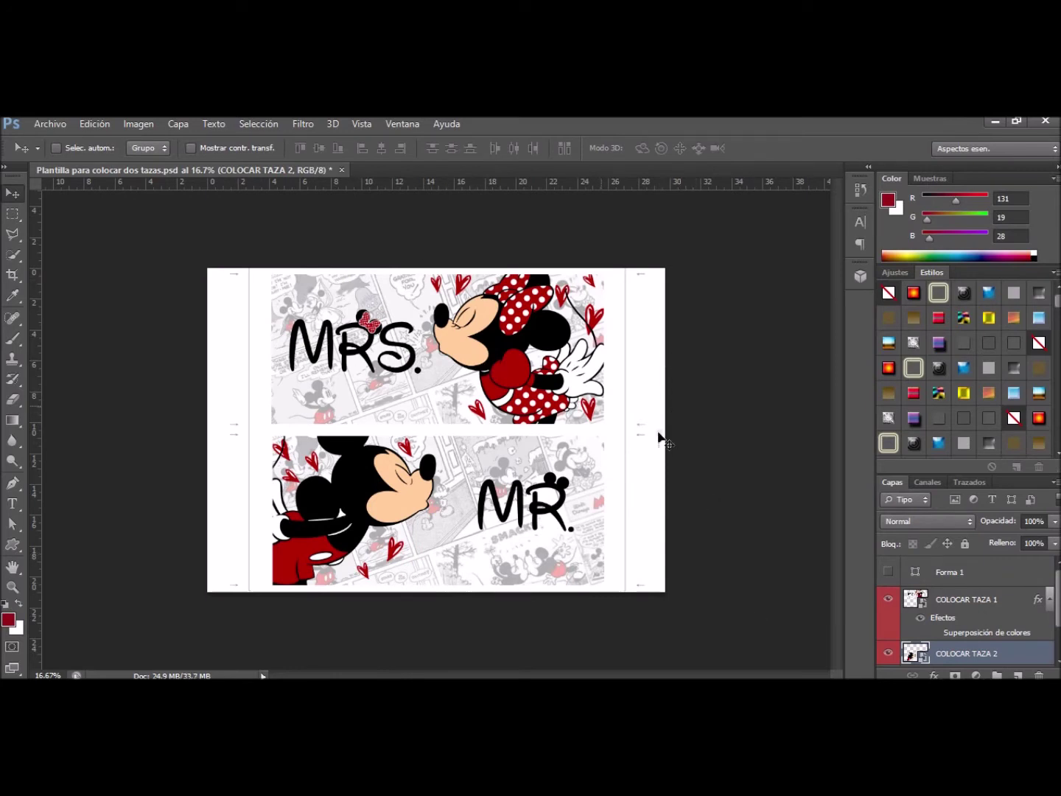
Show the Forma 1 rectangle and lower its layer opacity to 19%.
click(888, 573)
click(947, 573)
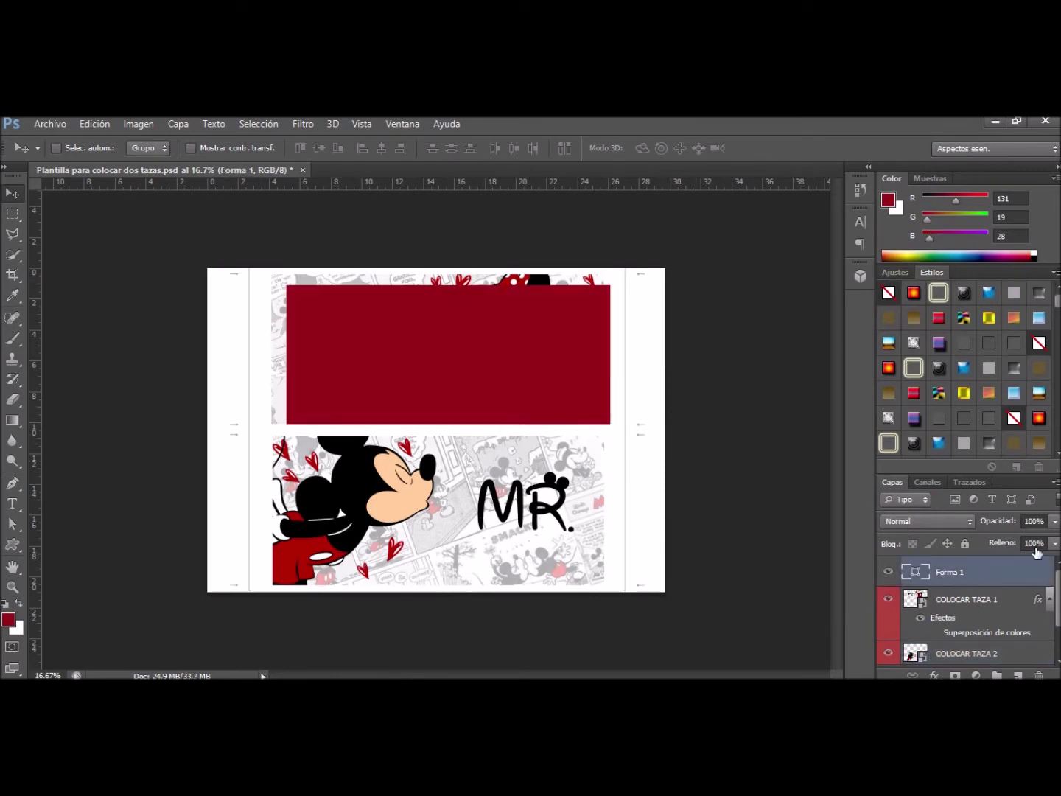
click(1053, 521)
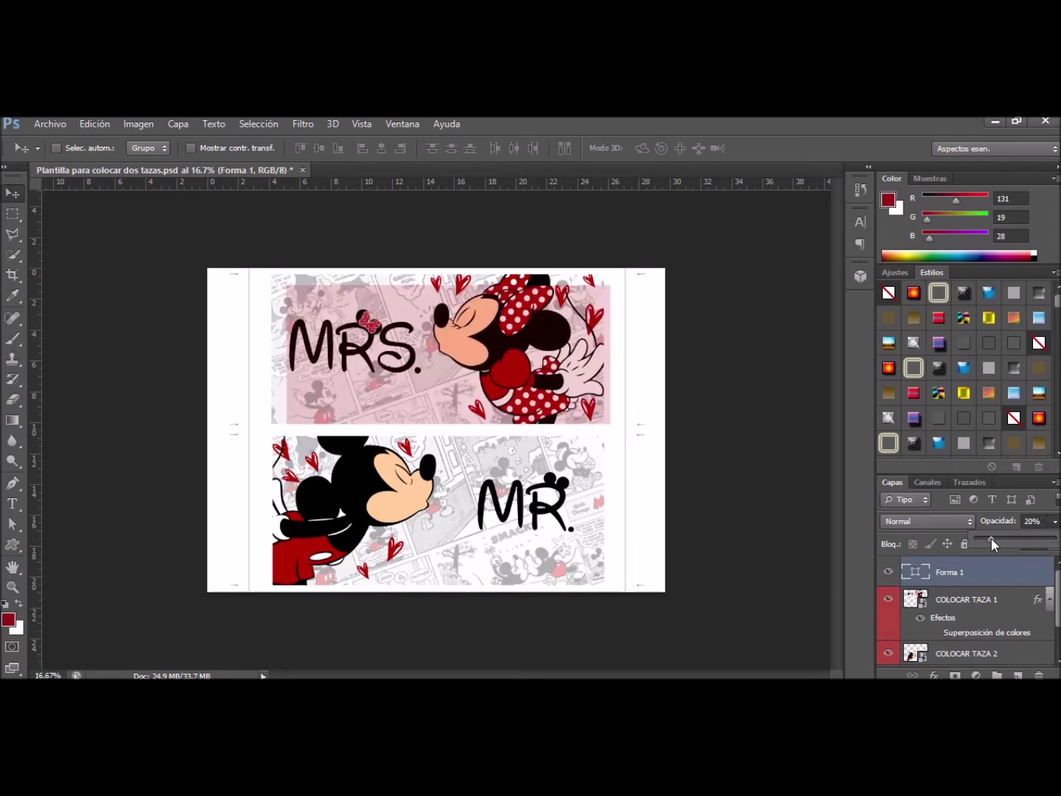
drag(990, 537, 990, 537)
Align the translucent rectangle with the upper-left corner of the MRS. Minnie design and compare their sizes along the edges.
drag(513, 381, 498, 381)
key(ctrl+plus)
key(ctrl+plus)
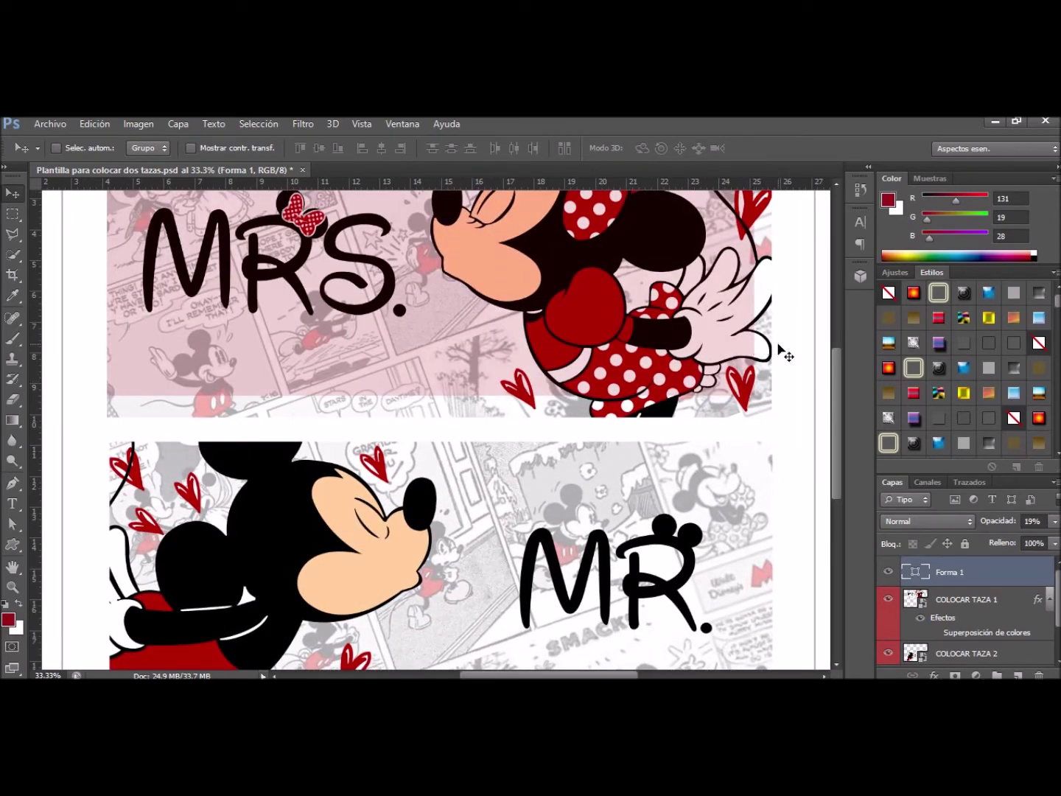
key(ctrl+minus)
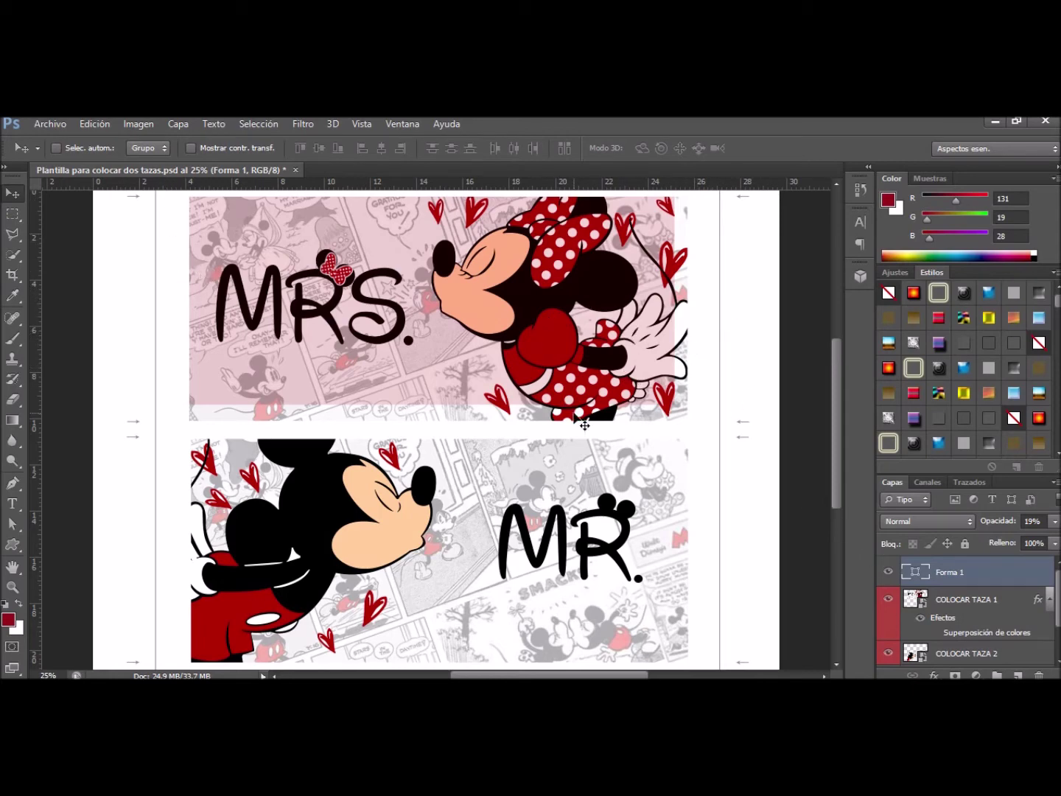
key(ctrl+minus)
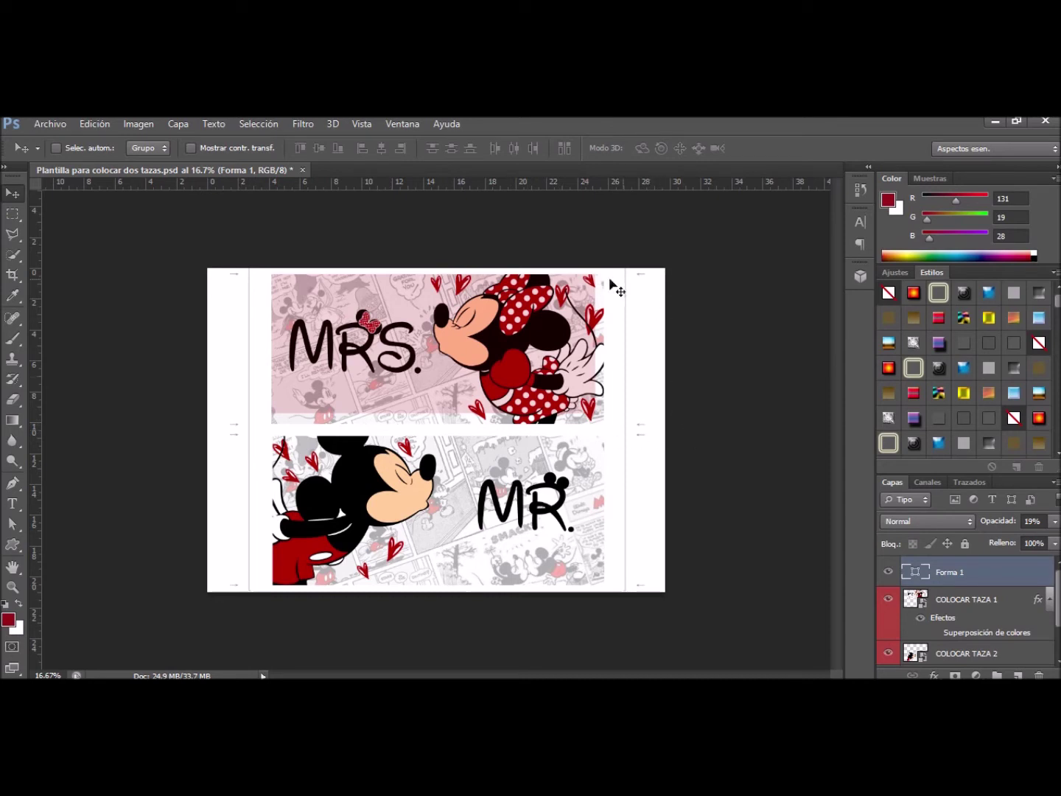
Hide the Forma 1 comparison rectangle and delete its layer.
click(887, 573)
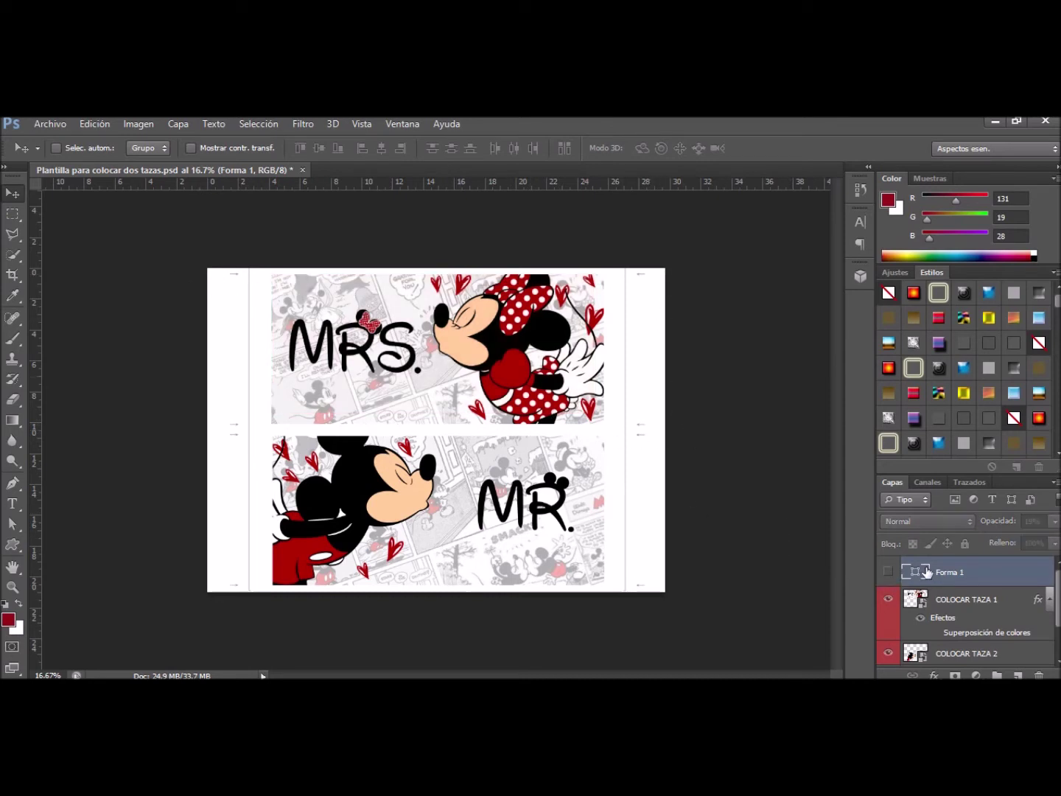
key(Delete)
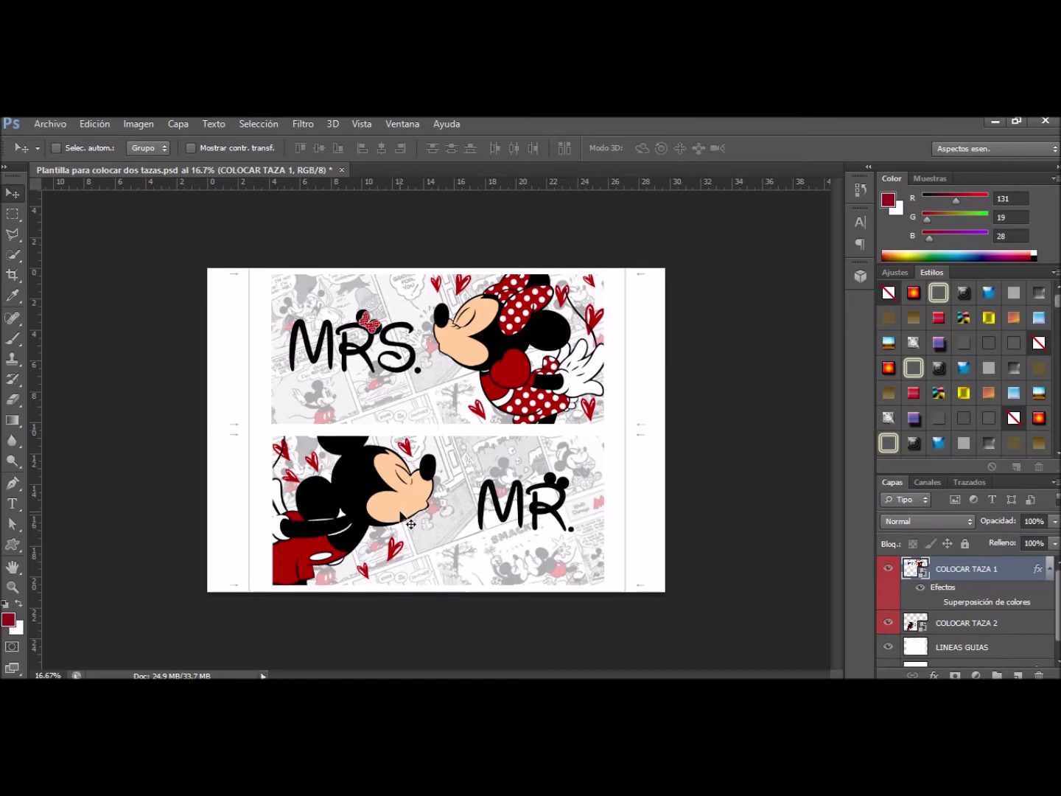
Open the print setup's EPSON L395 Series properties and apply the custom premium matte paper preset with Estándar quality.
click(47, 122)
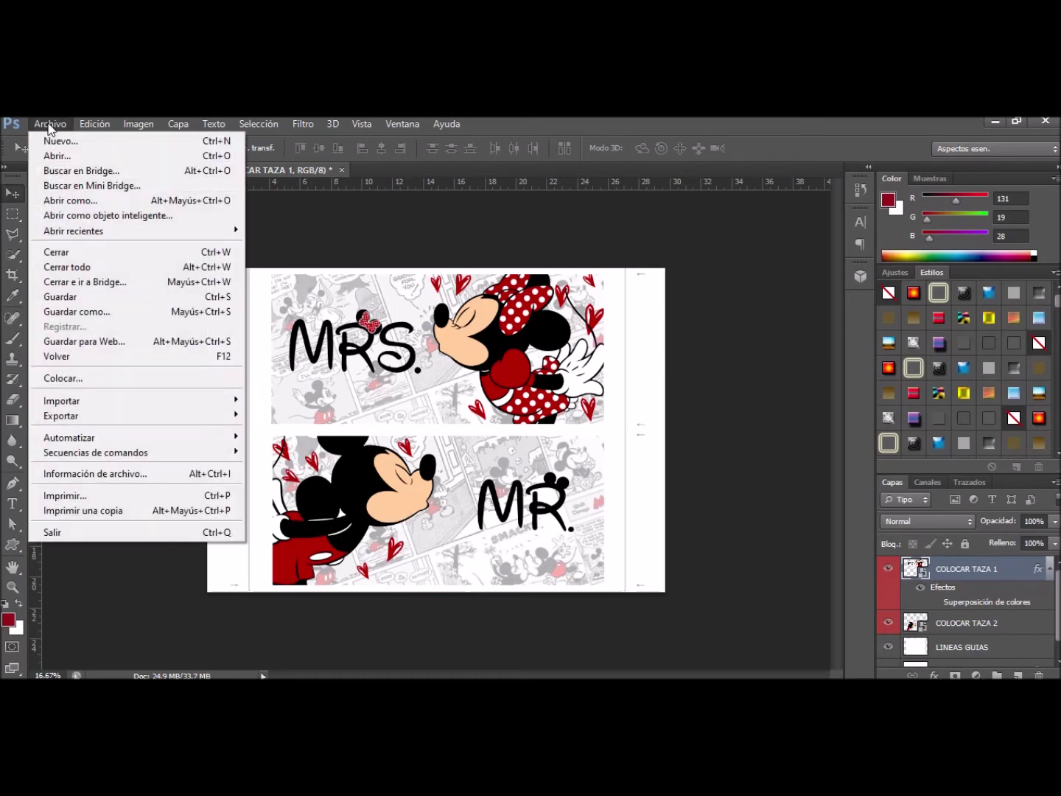
click(79, 496)
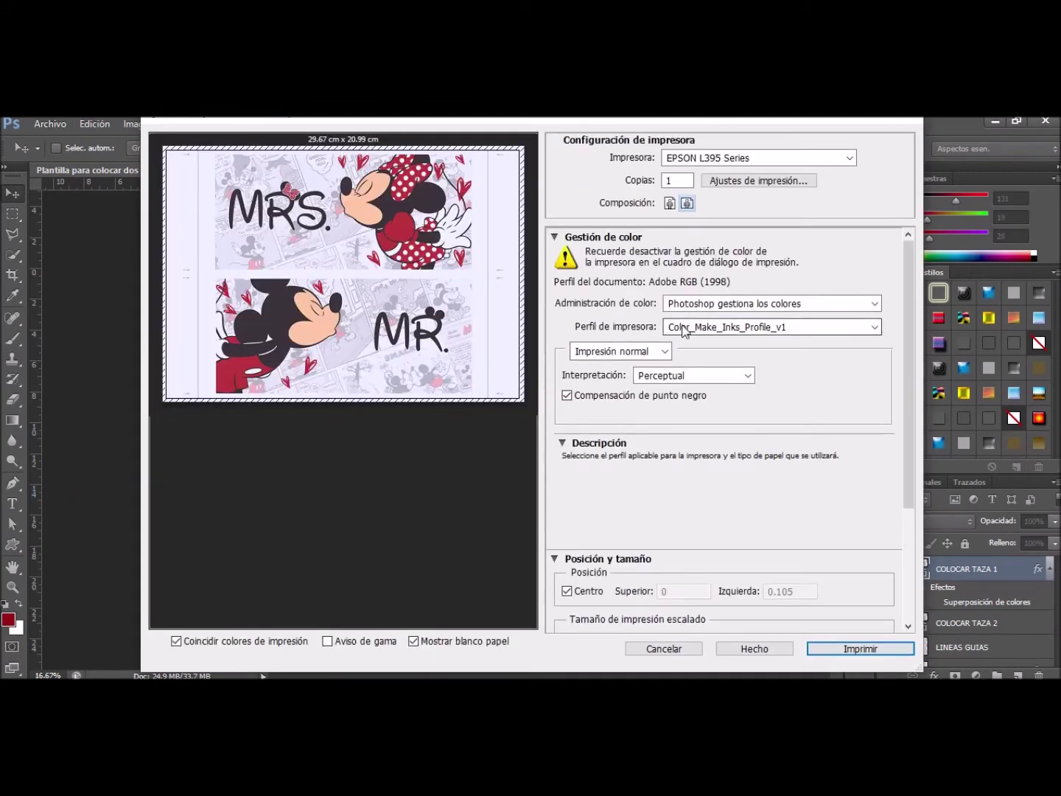
click(729, 180)
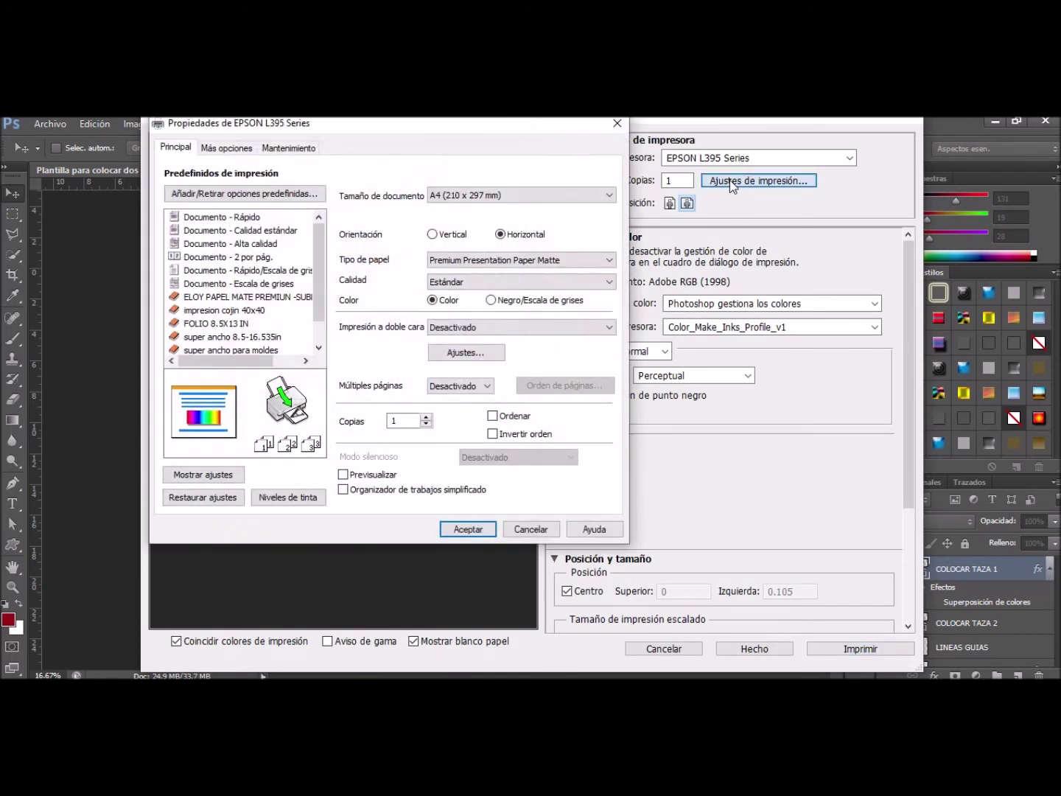
click(223, 298)
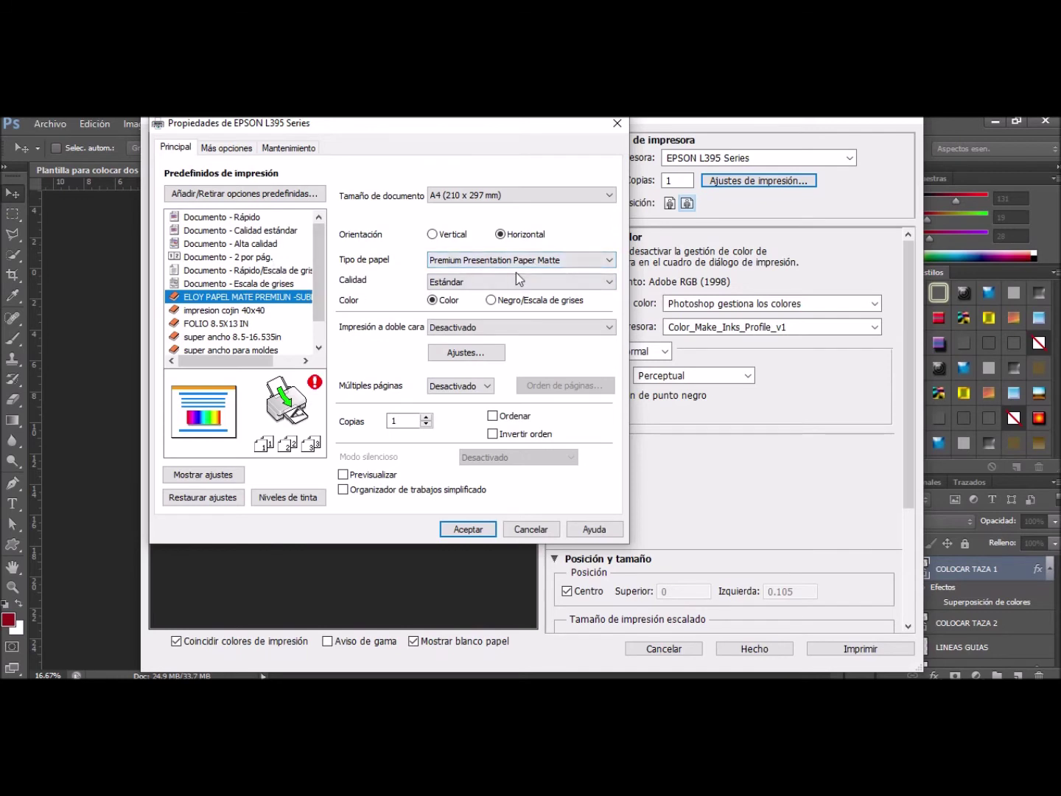
click(454, 281)
click(439, 283)
Confirm Sin ajuste de color as the printer's custom colour correction and accept the printer properties.
click(222, 151)
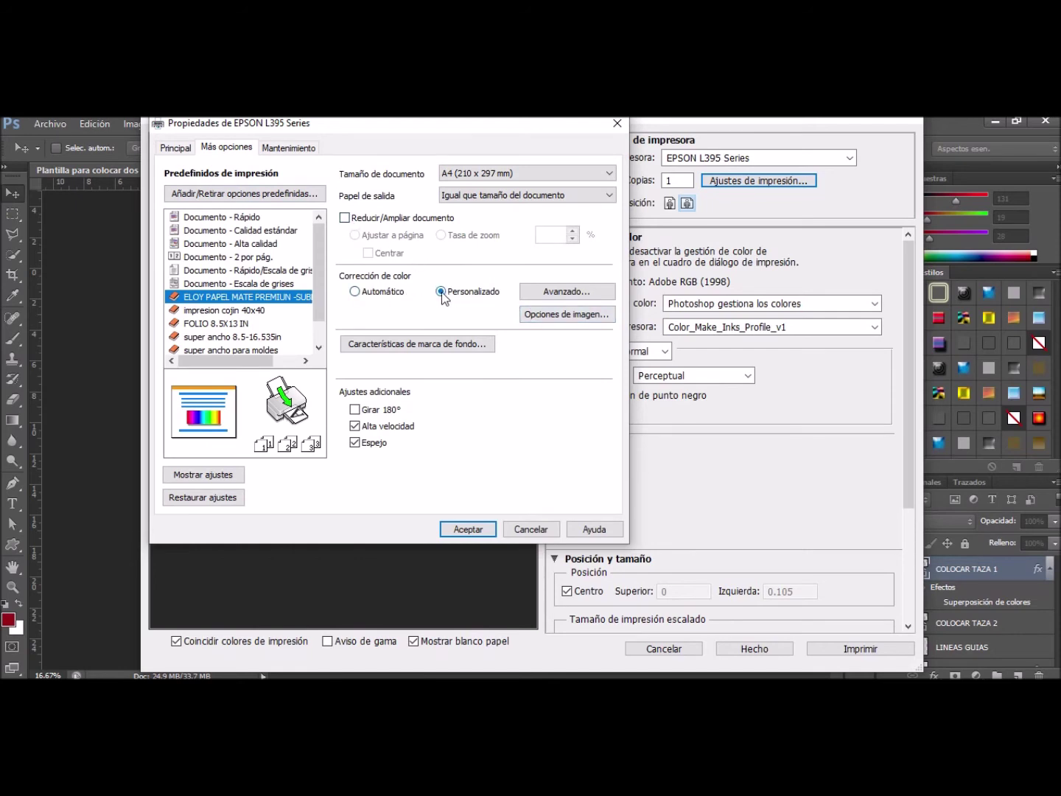
click(541, 294)
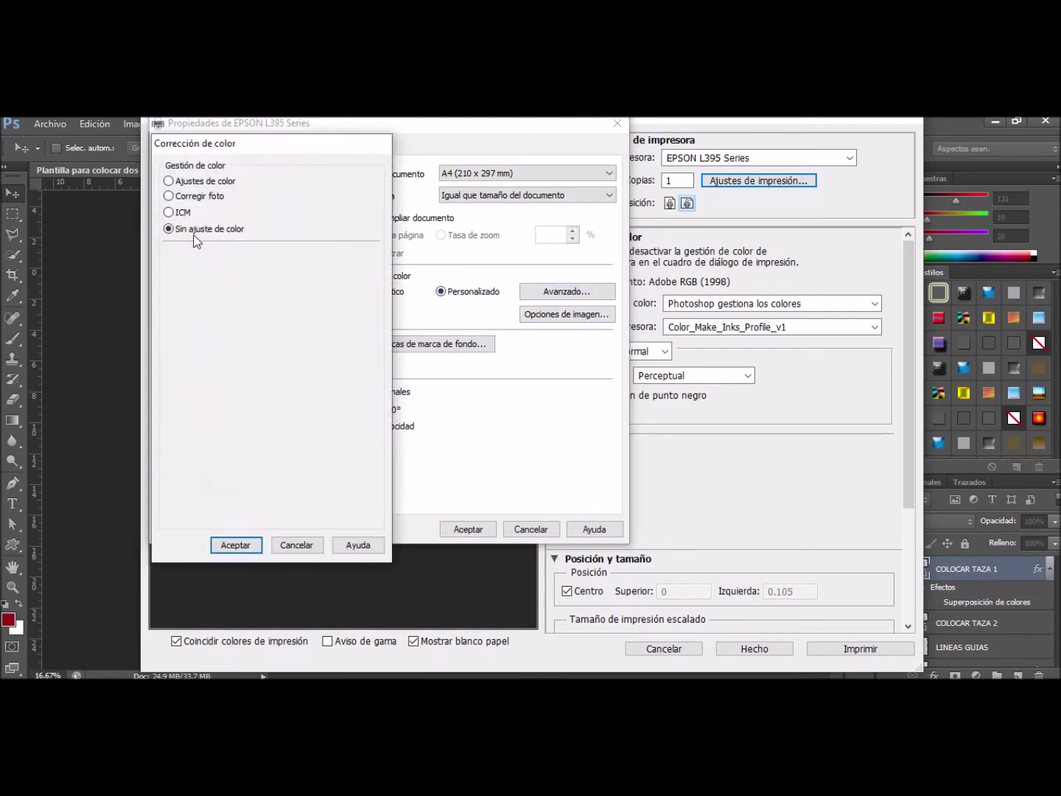
click(235, 545)
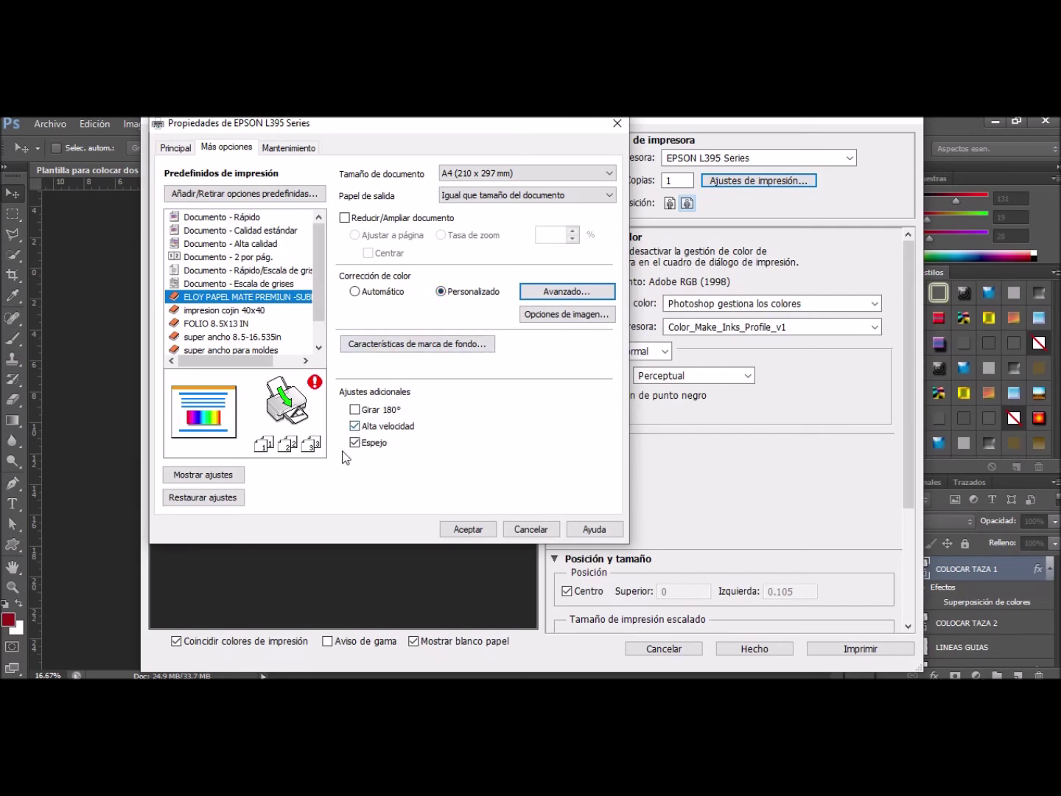
click(466, 530)
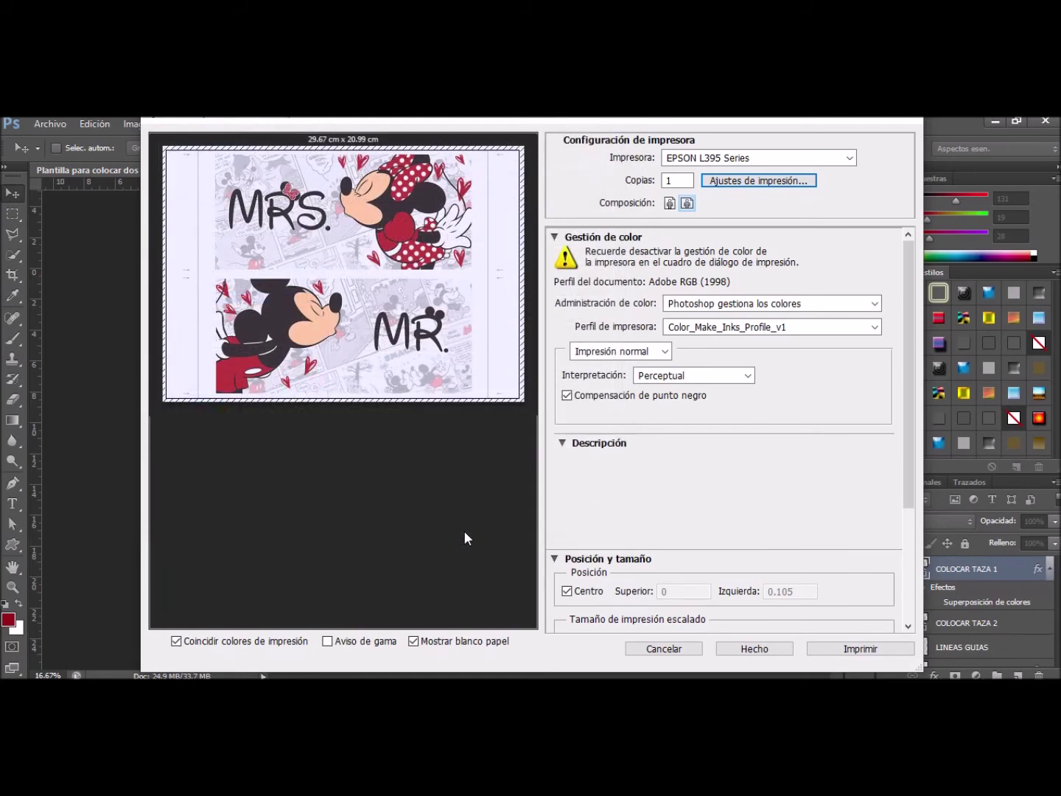
Set the print colour management to Photoshop gestiona los colores with the Color_Make_Inks_Profile_v1 printer profile.
click(699, 304)
click(694, 320)
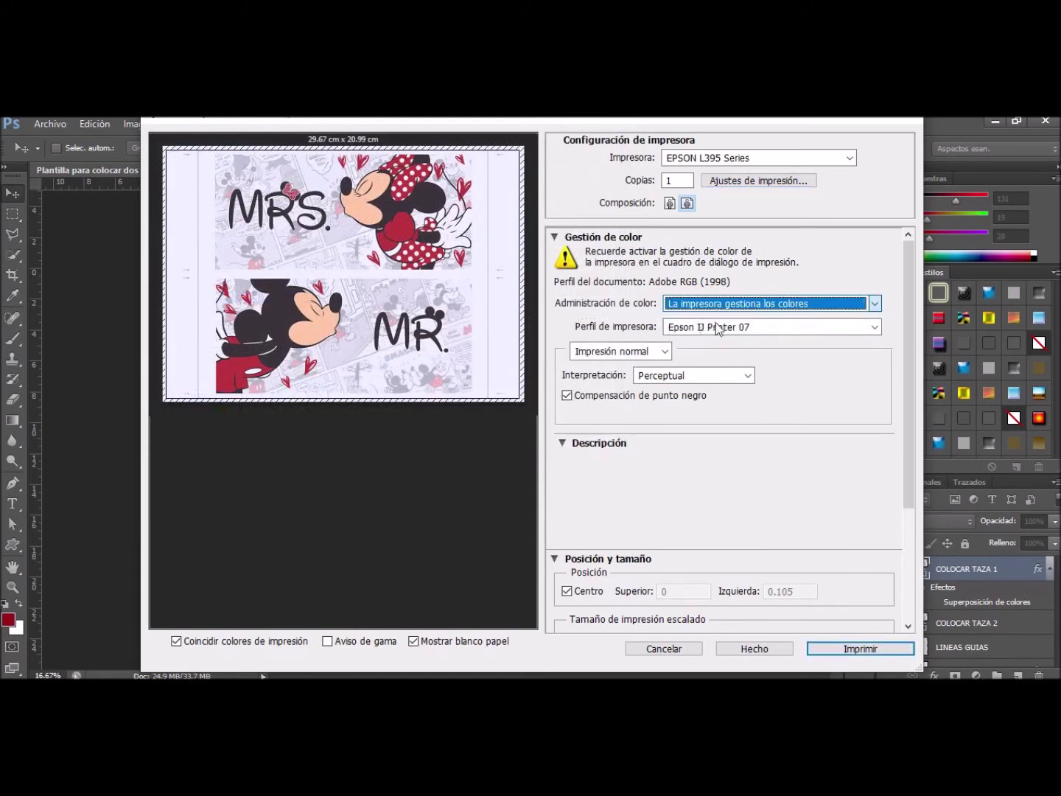
click(718, 311)
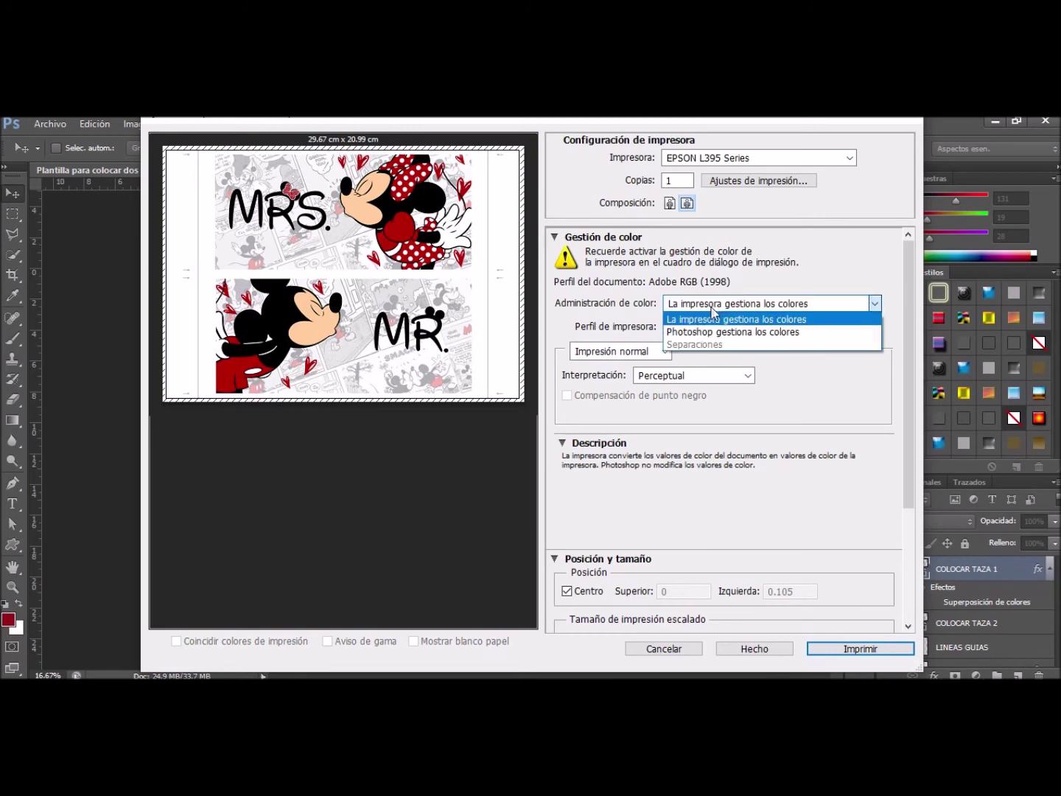
click(699, 335)
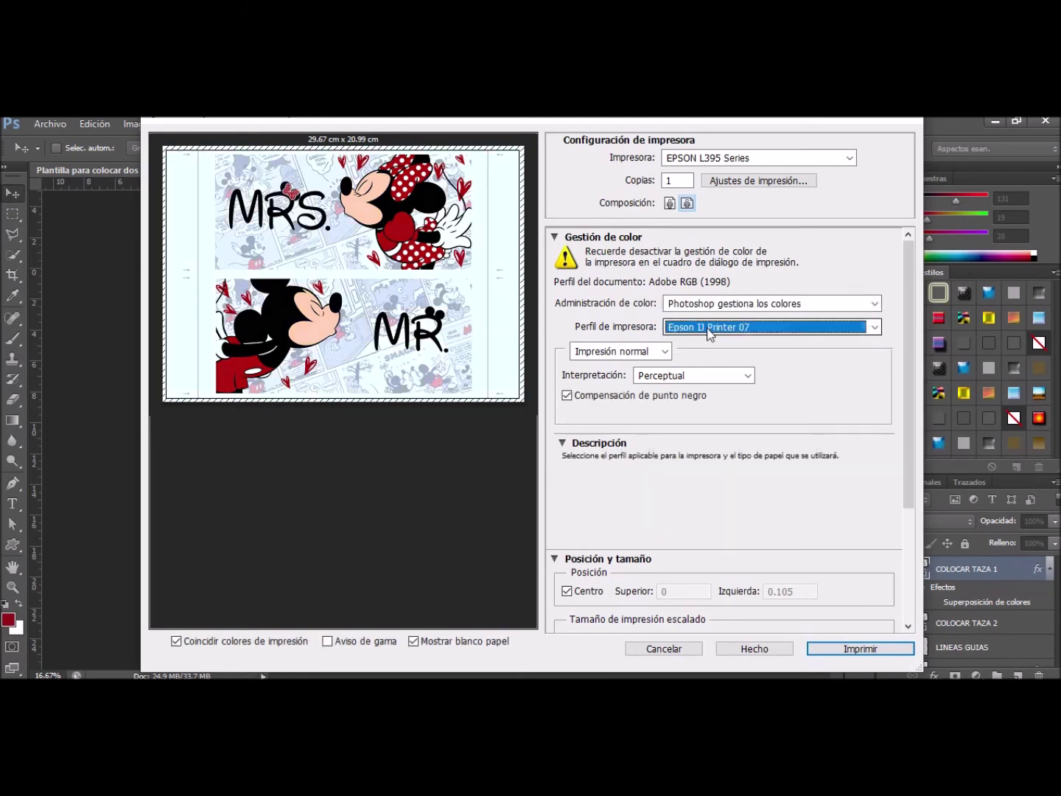
click(700, 328)
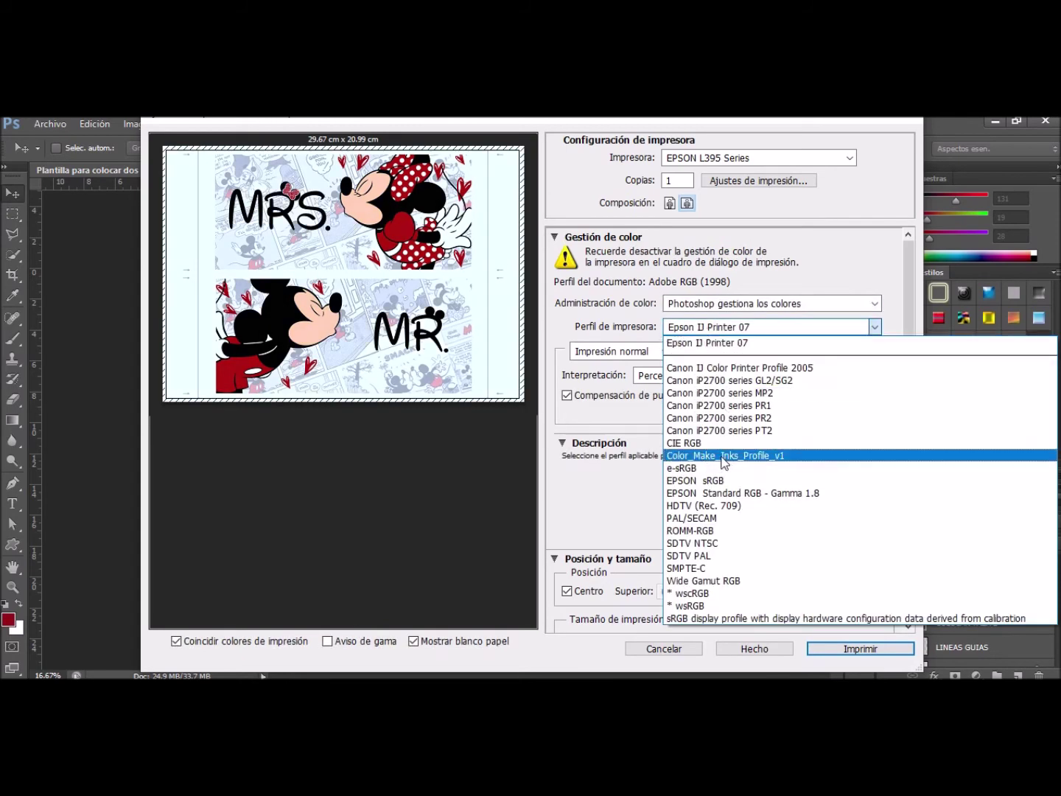
click(724, 455)
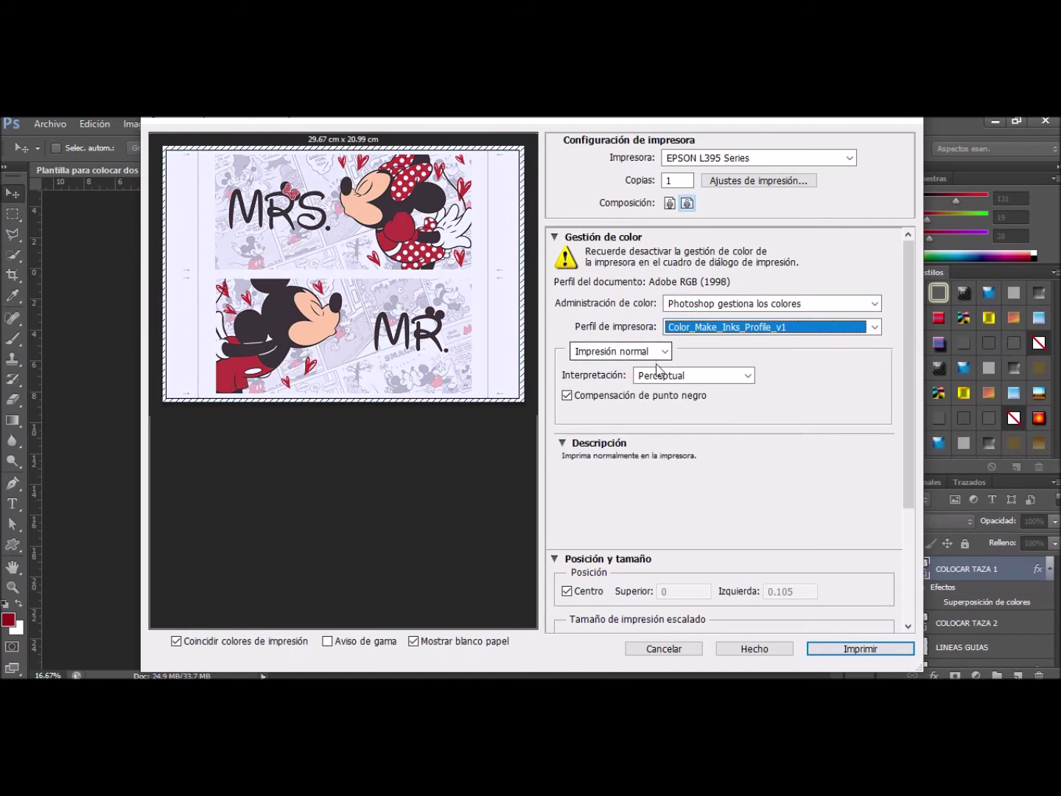
Choose Perceptual as the colour interpretation for the print.
click(739, 377)
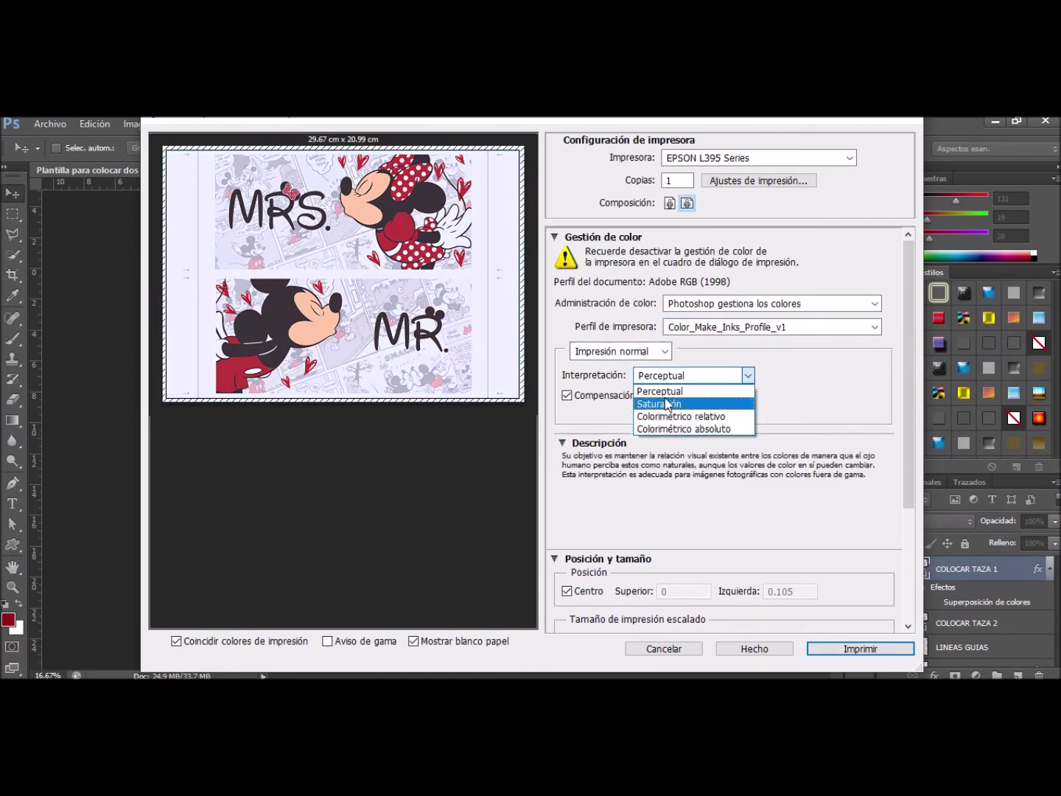
click(663, 391)
click(688, 376)
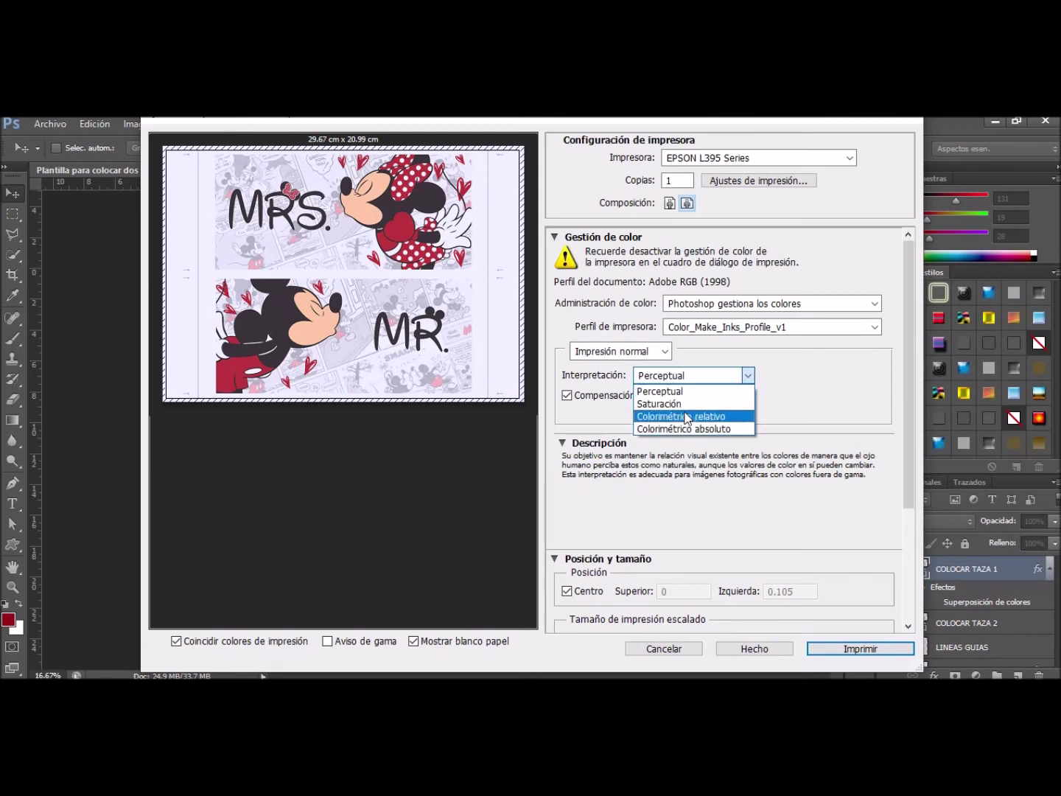
click(667, 391)
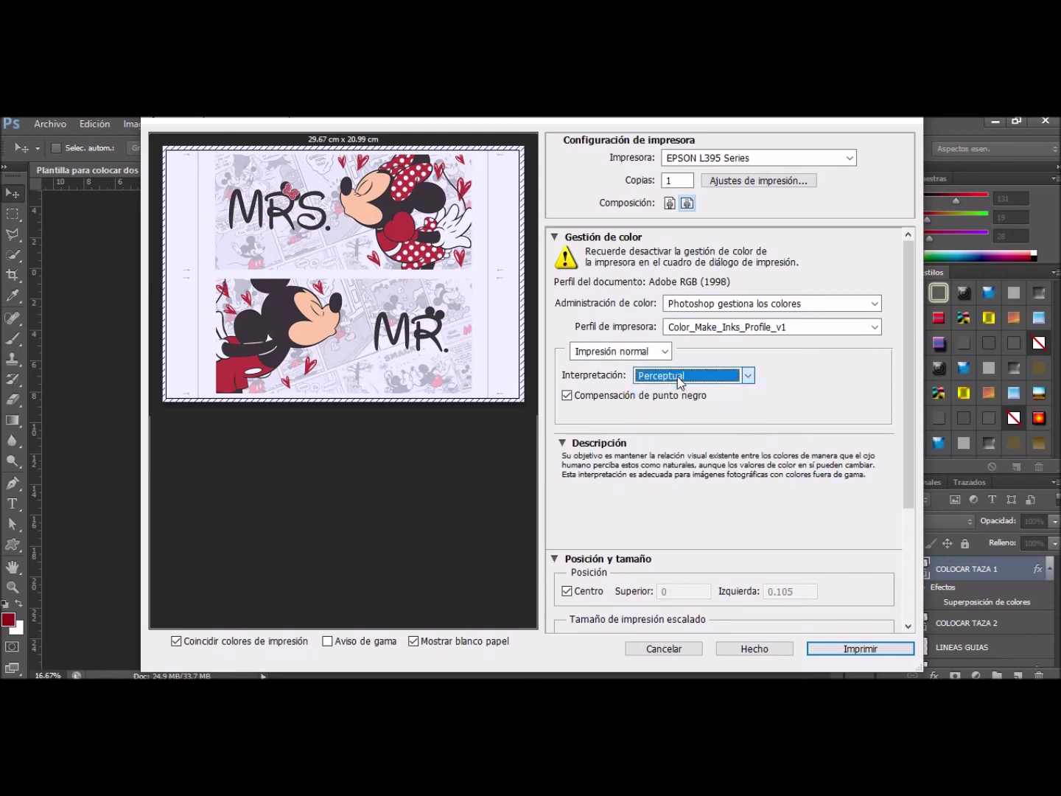
Scale the print to fit the media with Cambiar escala para ajustar a medios, and set the print units to Puntos.
scroll(660, 520, down, 3)
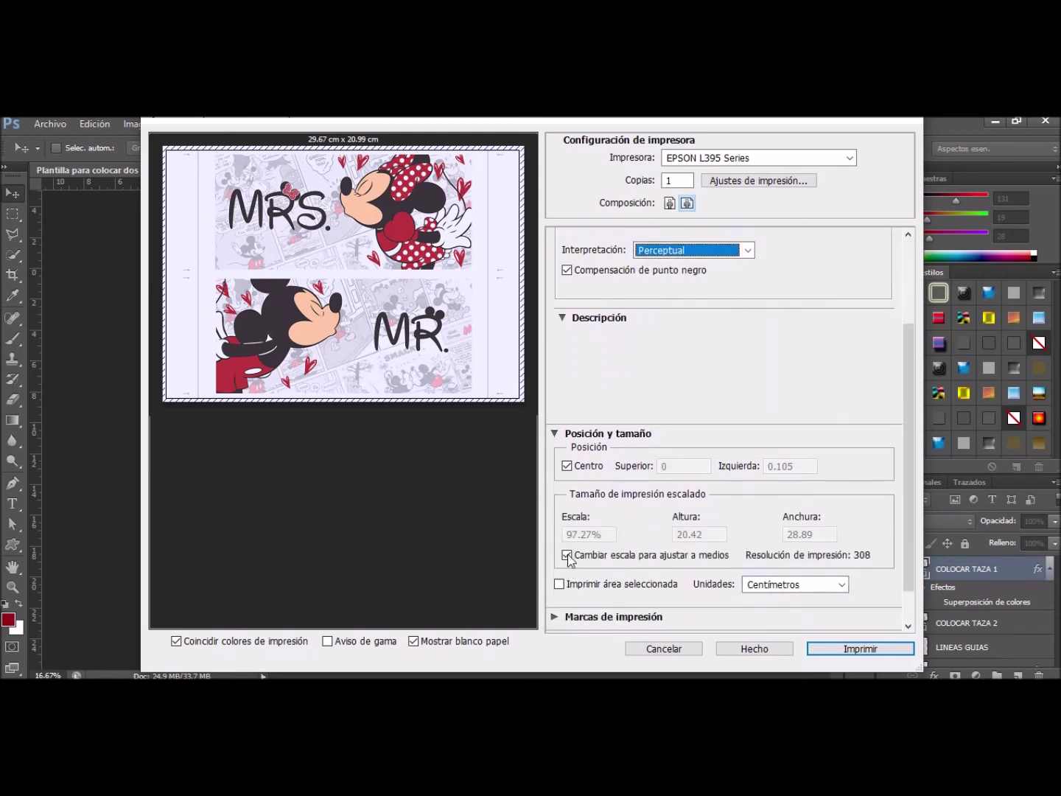
click(568, 554)
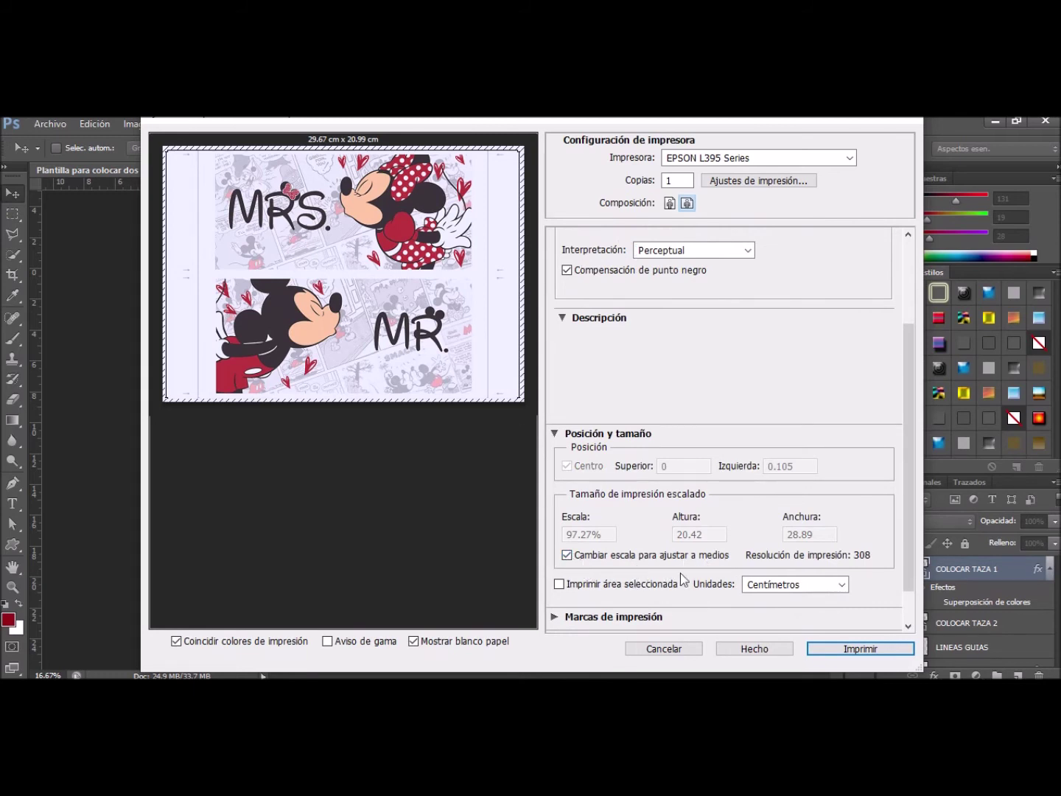
scroll(763, 587, down, 2)
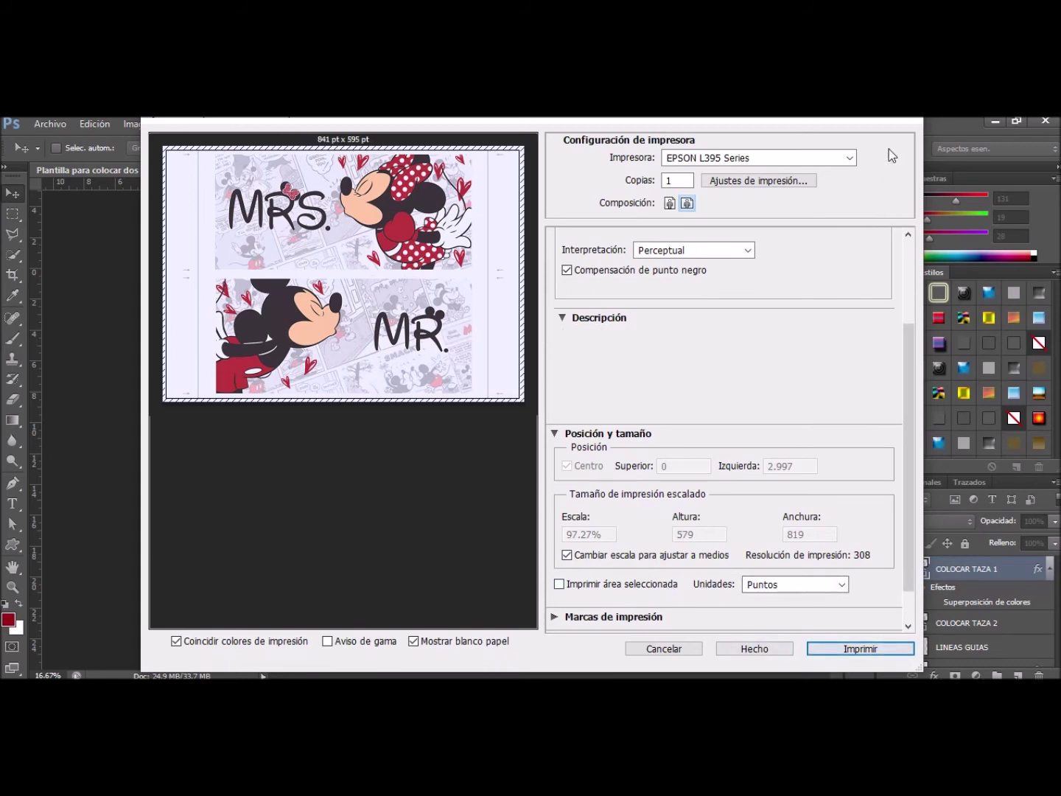